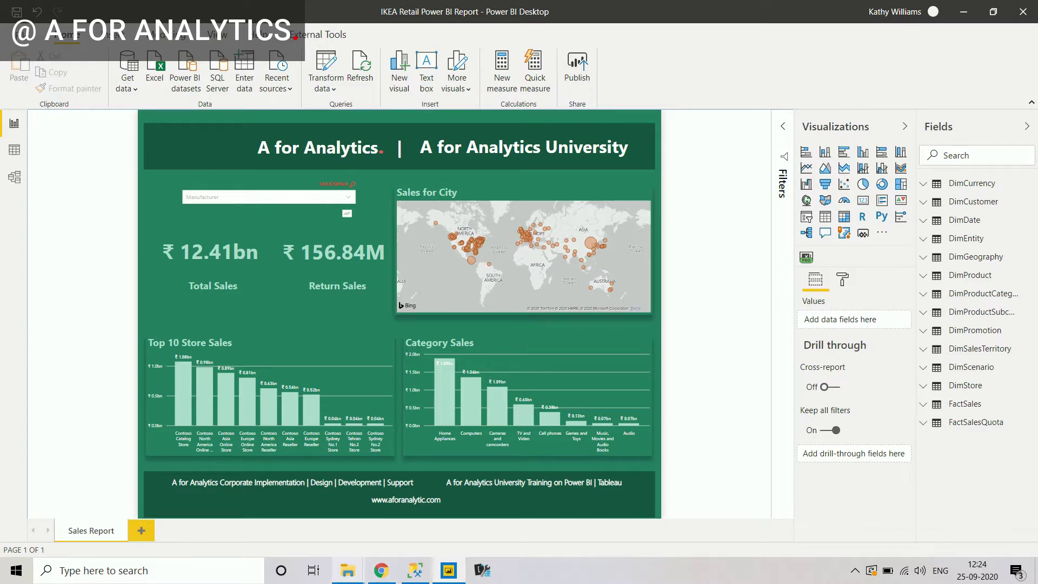
Step: Examine the table relationships in the data model diagram and return to the Sales Report page
mouse_move(347, 571)
left_click(420, 513)
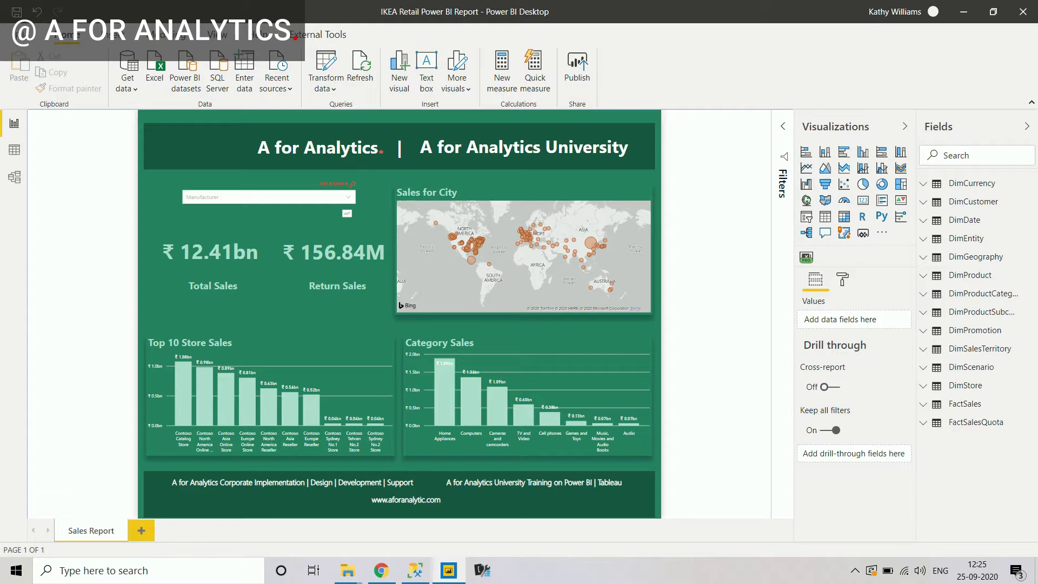
left_click(14, 177)
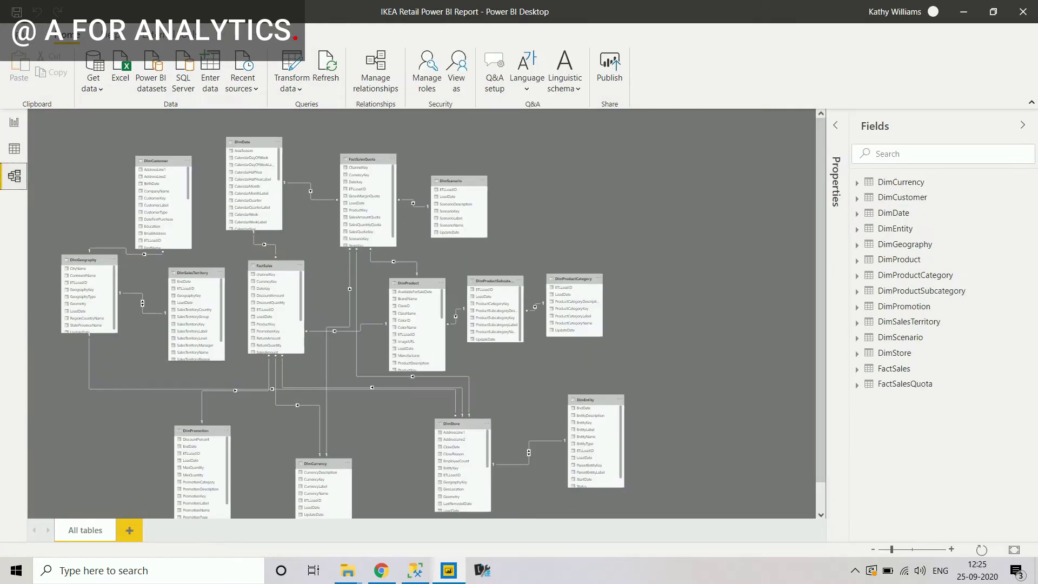
scroll(422, 313, "down", 1)
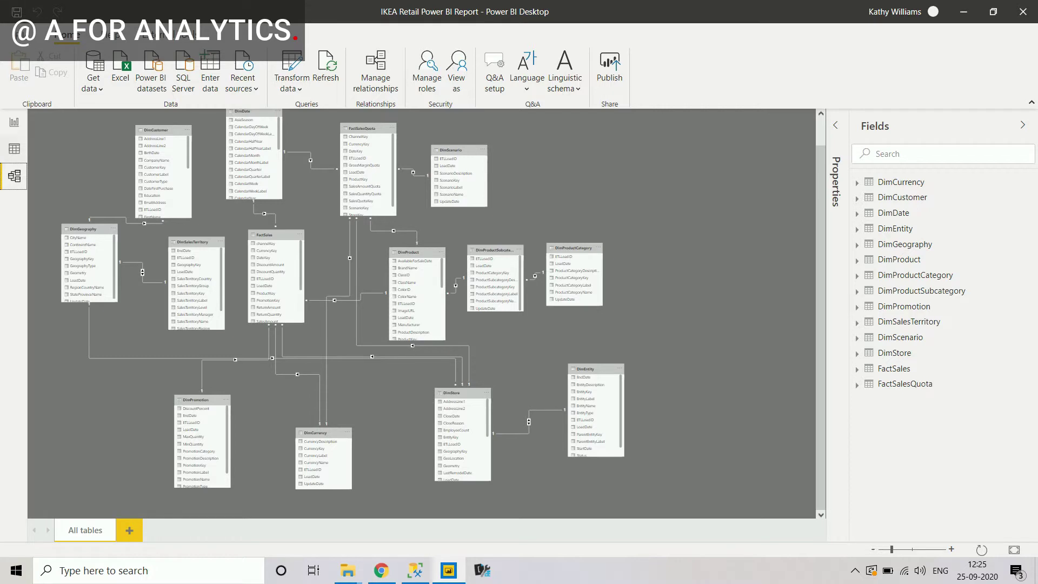
left_click(14, 122)
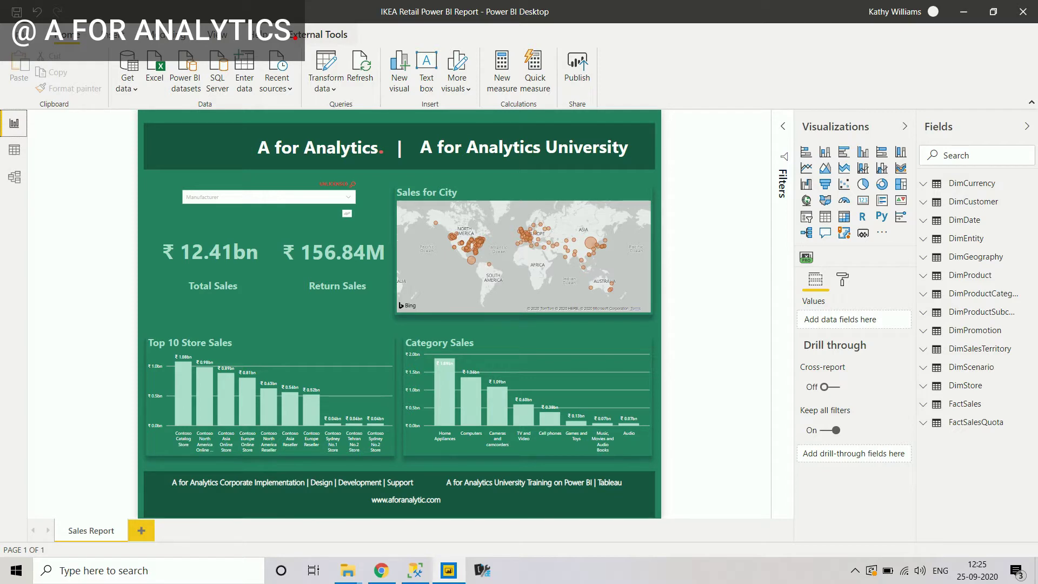
Step: Launch DAX Studio from the open report and widen its metadata pane to fit the full table names
left_click(295, 38)
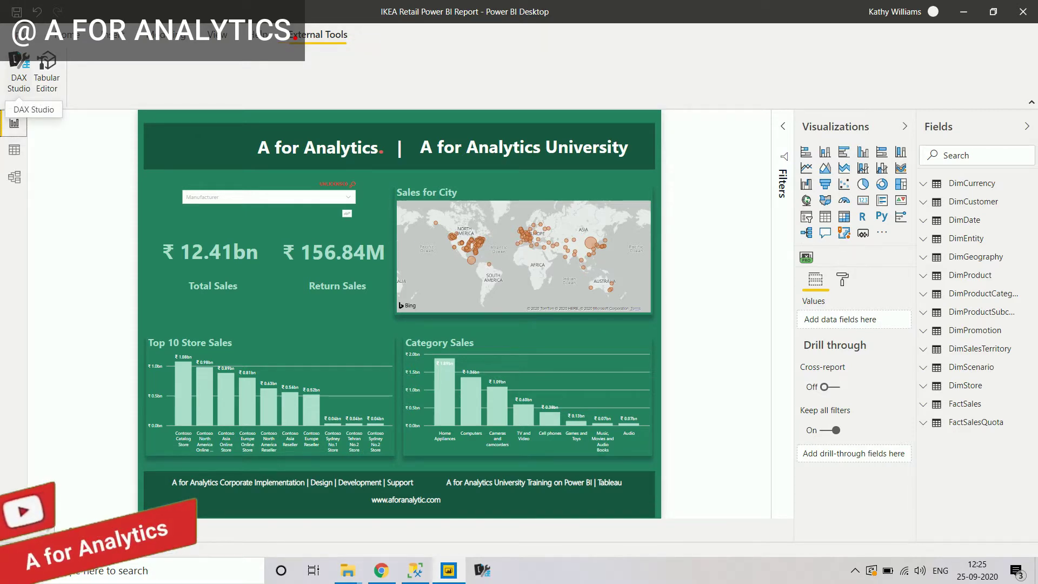
left_click(19, 69)
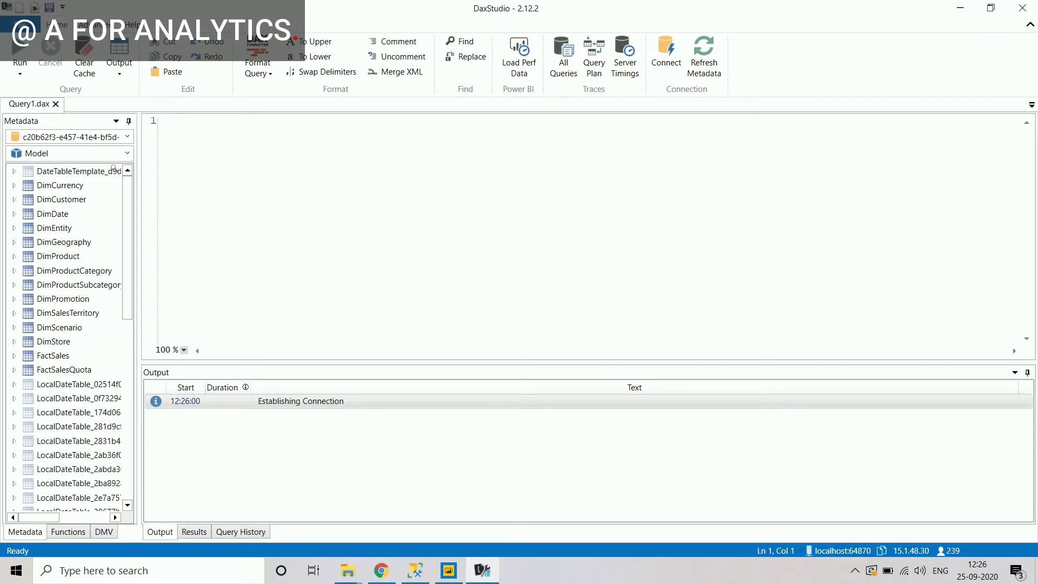
left_click_drag(138, 243, 283, 243)
Step: Connect the query to the PBI / SSDT model IKEA Retail Power BI Report
left_click(666, 54)
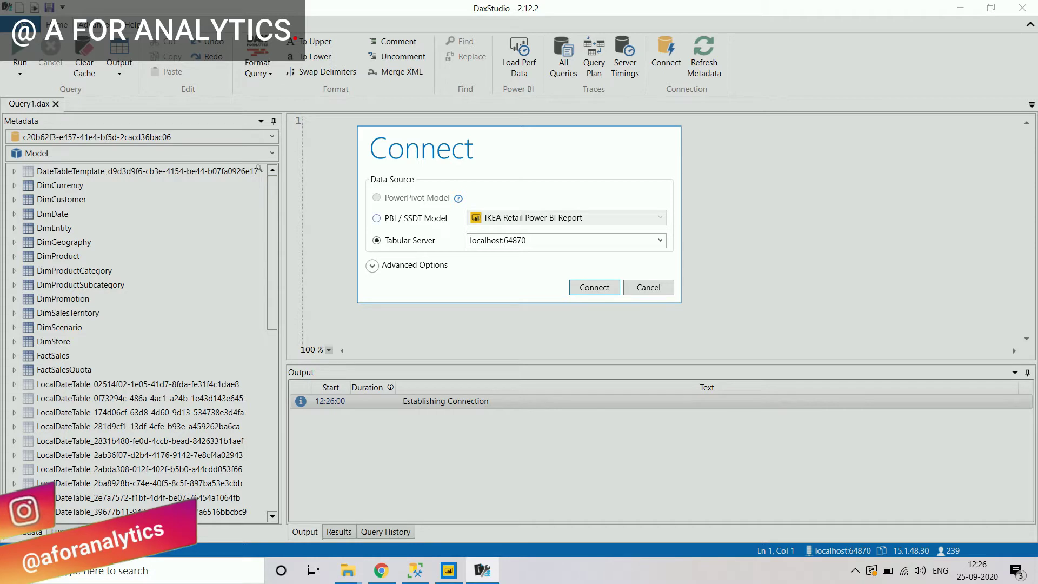
mouse_move(449, 570)
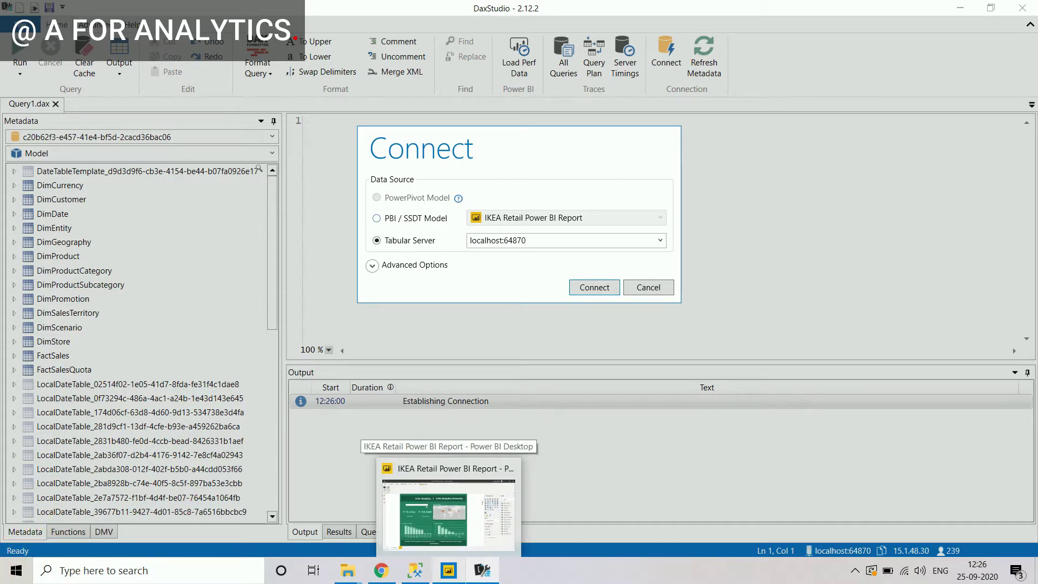
left_click(377, 218)
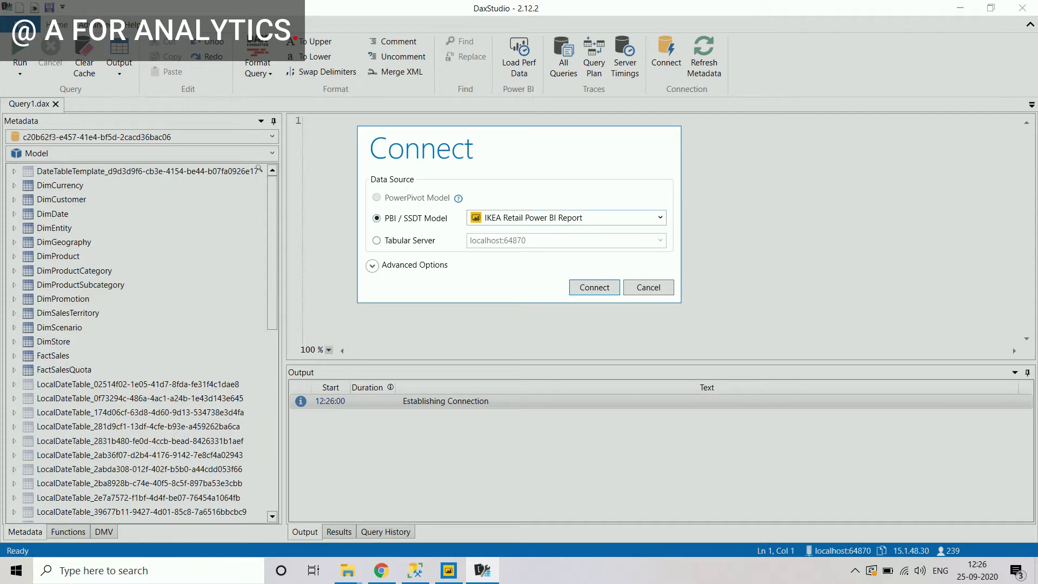
left_click(660, 217)
left_click(533, 233)
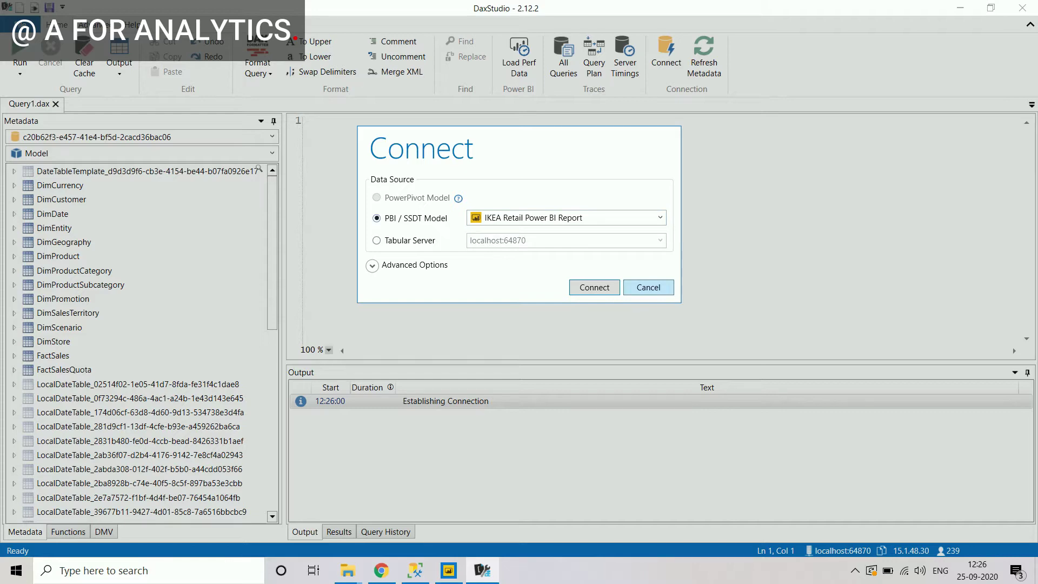
key("Return")
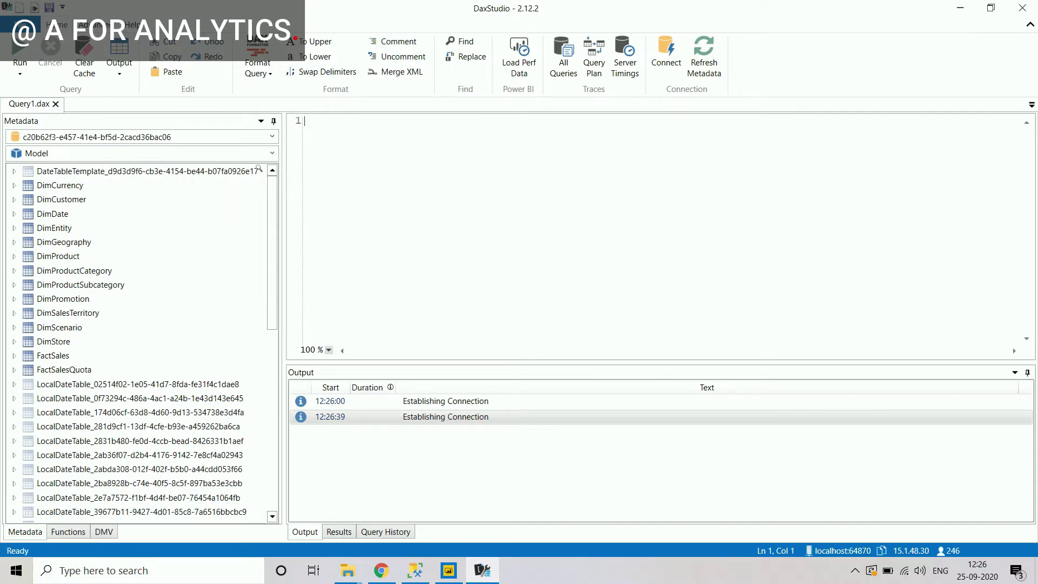
Step: Compare the tables in the DAX Studio metadata, including the LocalDateTable and DateTableTemplate entries, with the Power BI report's field list
left_click(448, 570)
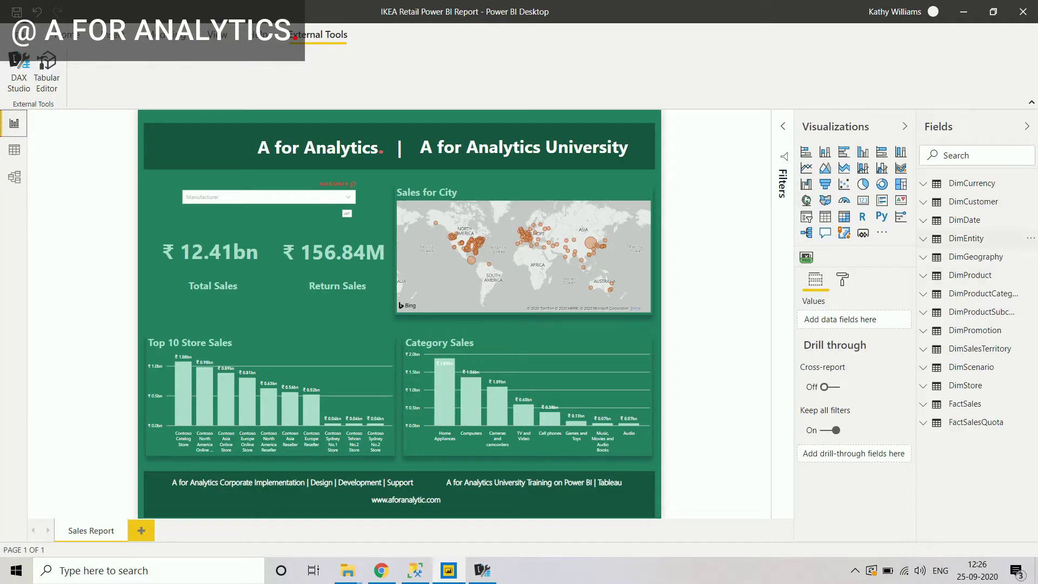
left_click(962, 11)
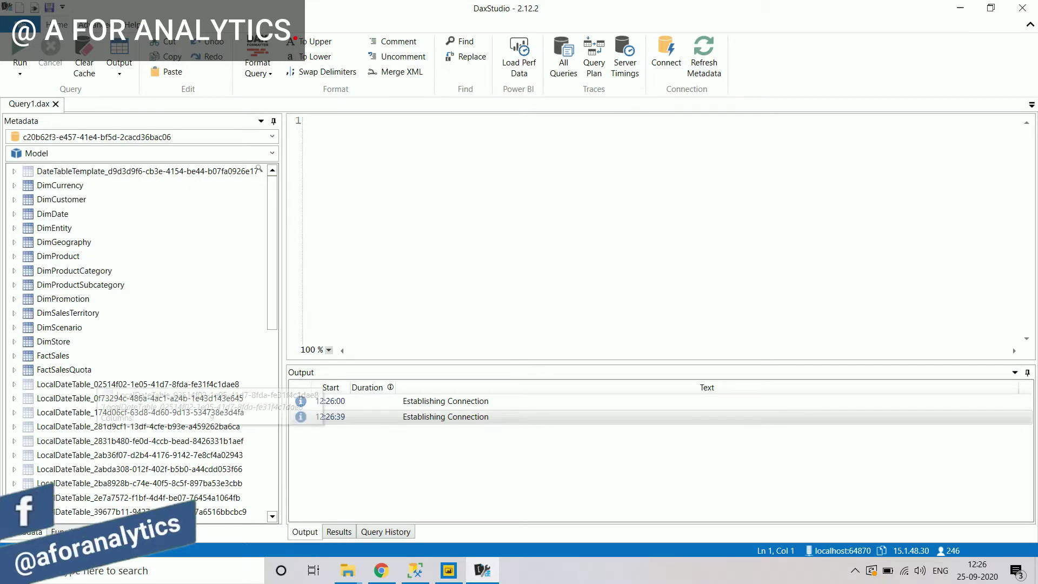
scroll(141, 344, "down", 3)
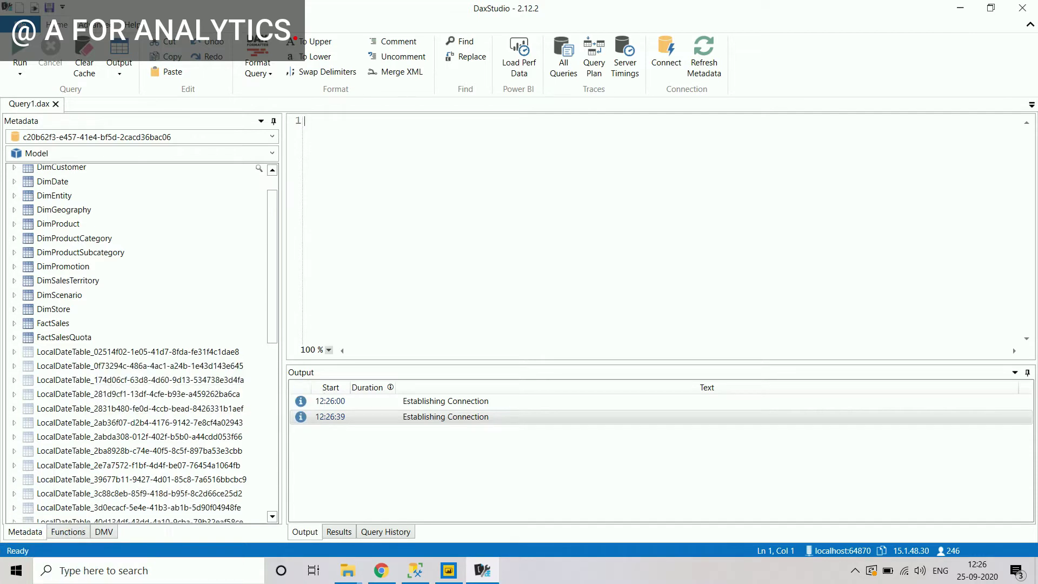
scroll(141, 344, "up", 3)
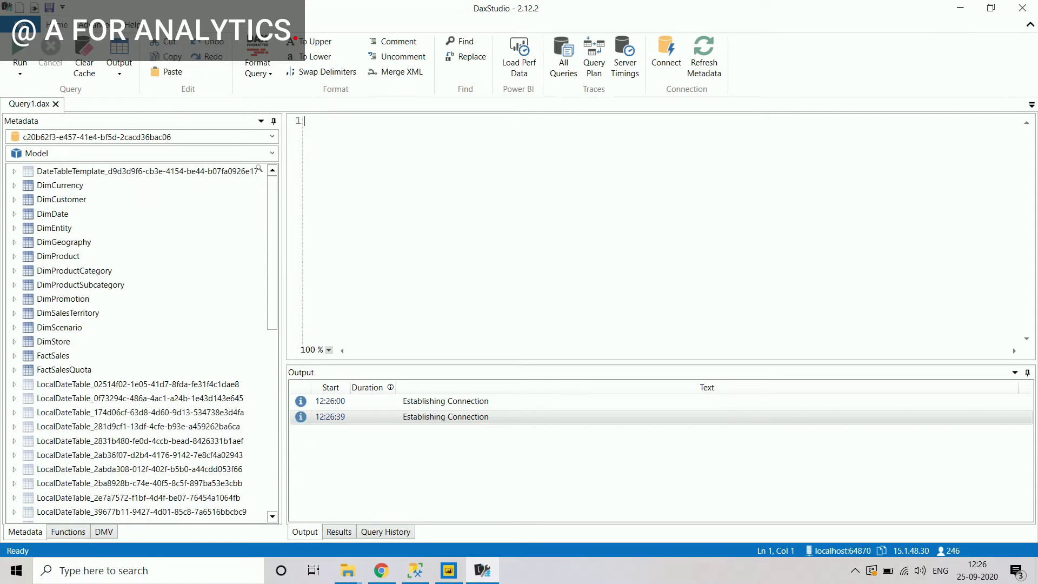
left_click(60, 184)
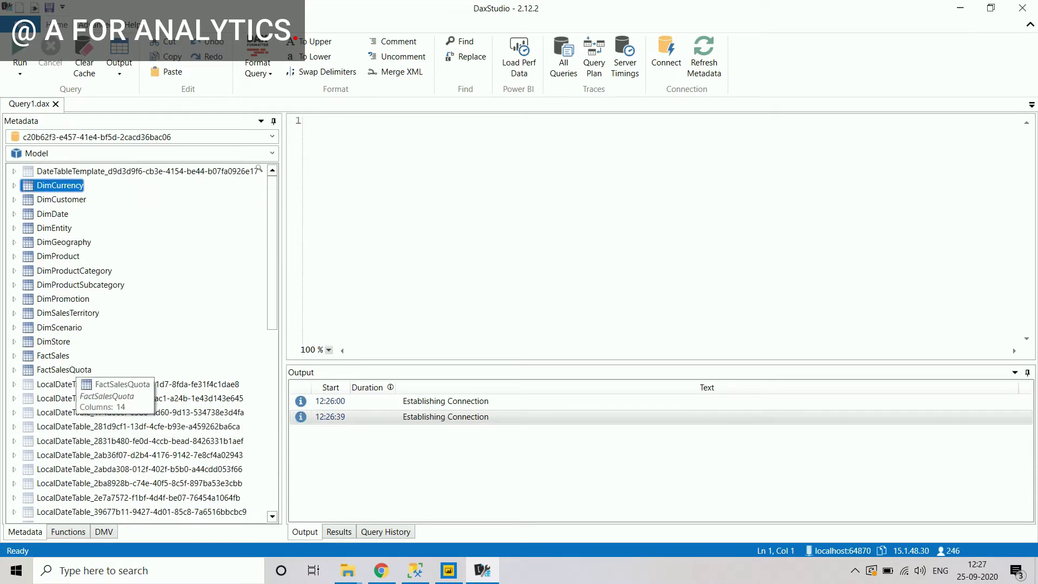
left_click(63, 370)
left_click(75, 383)
left_click(130, 454)
left_click(130, 383)
left_click(448, 570)
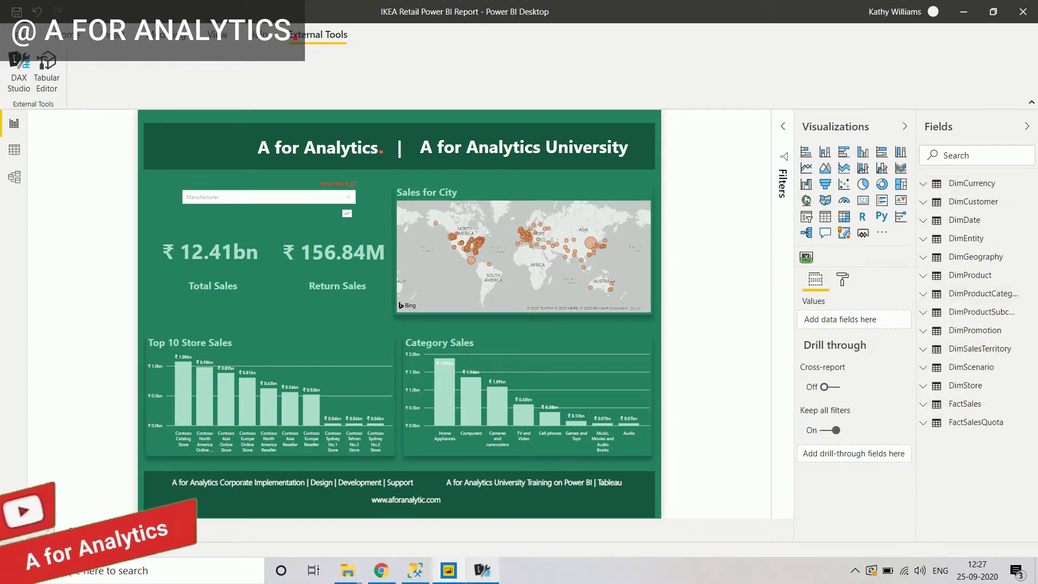
key("alt+Tab")
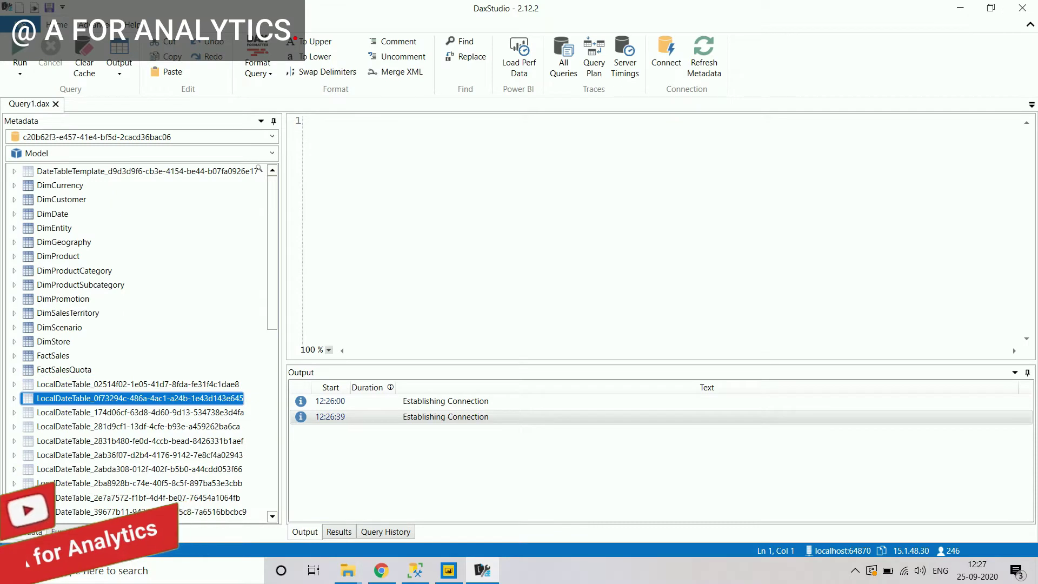
left_click(257, 171)
left_click(304, 121)
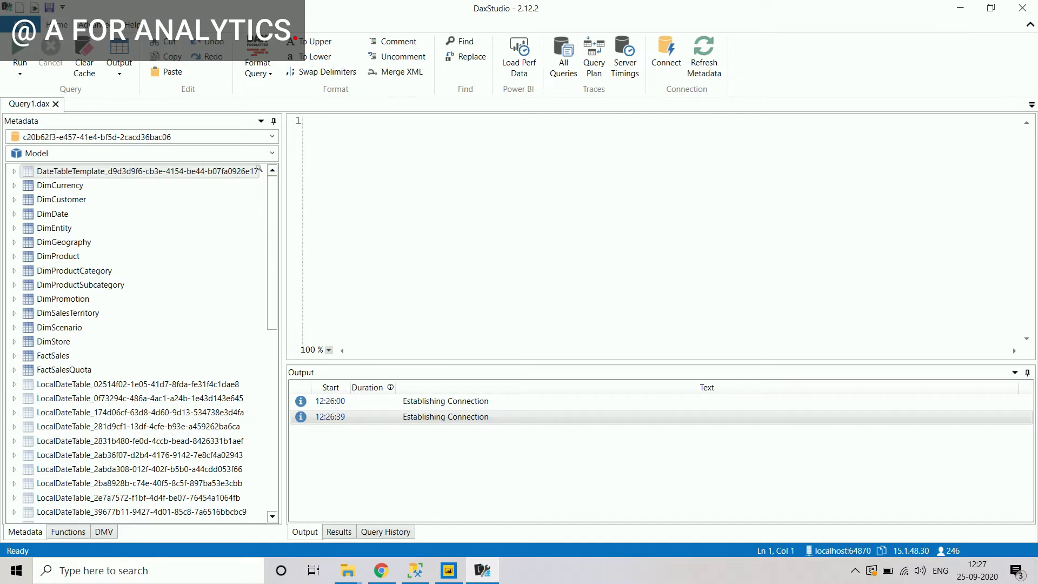
Step: Generate the VertiPaq Analyzer metrics for the model and review its columns, relationships, partitions and summary
left_click(95, 24)
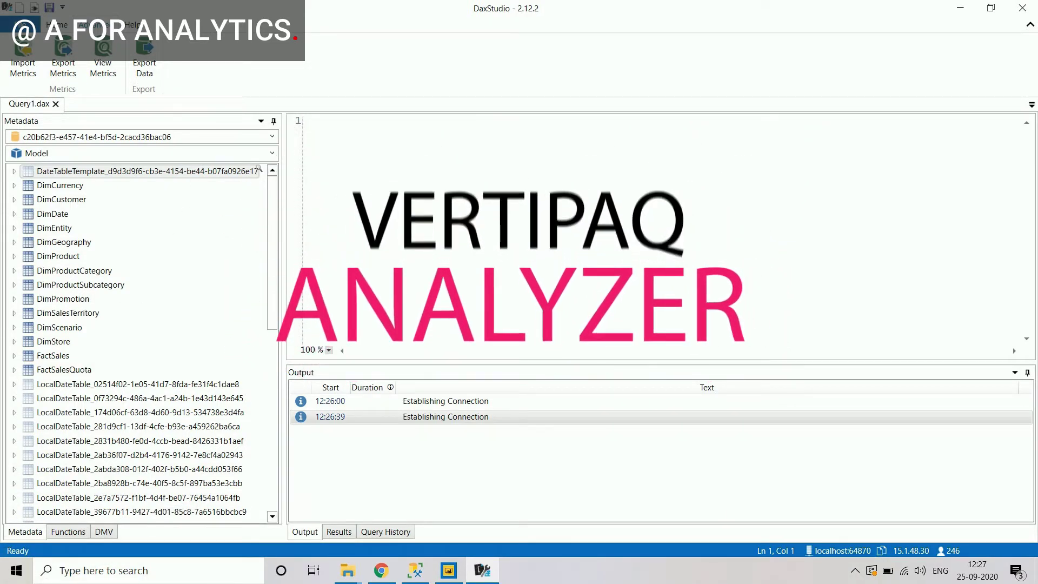
left_click(103, 65)
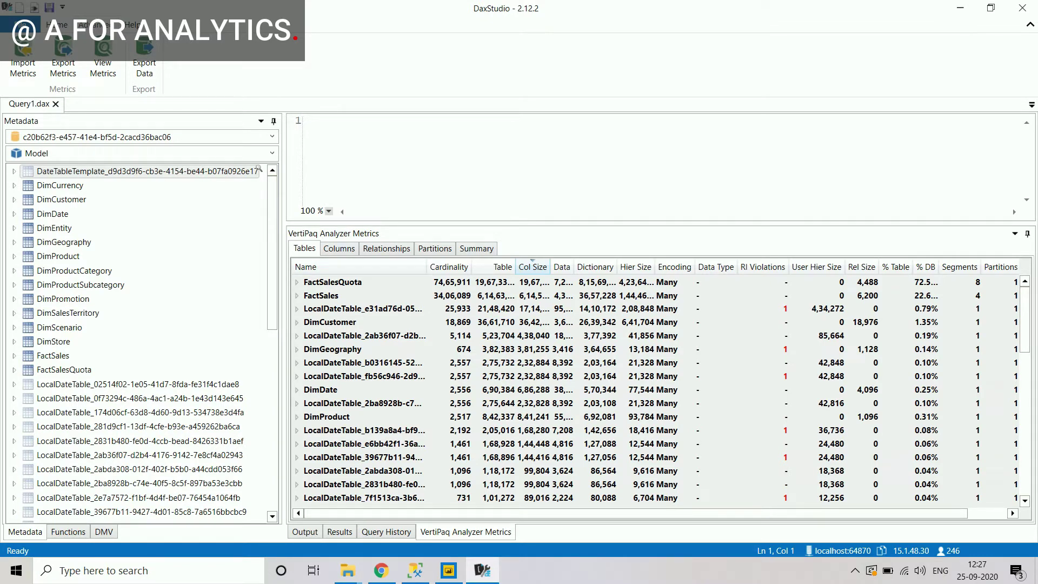
left_click(339, 248)
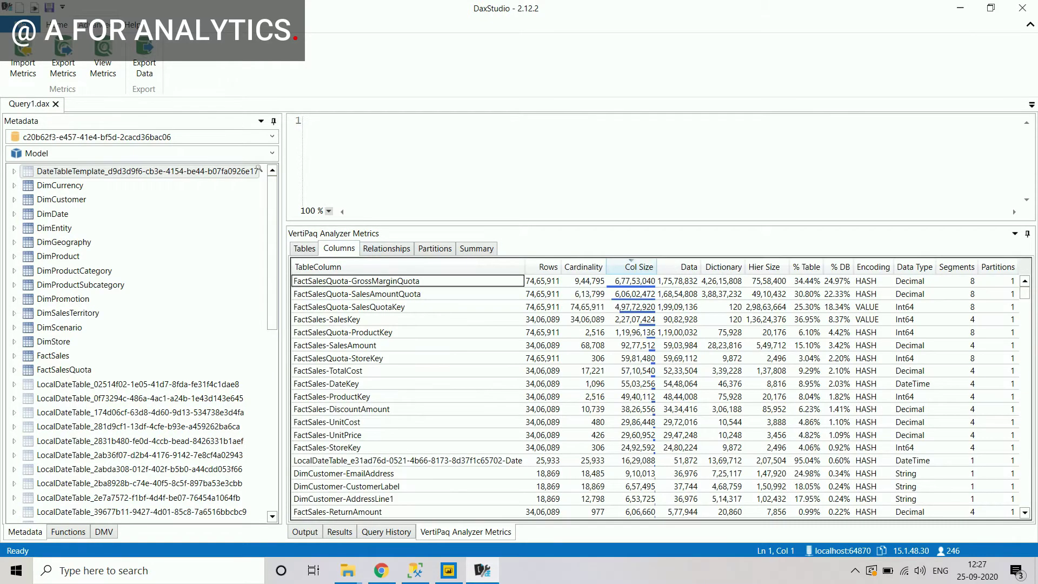
left_click(387, 249)
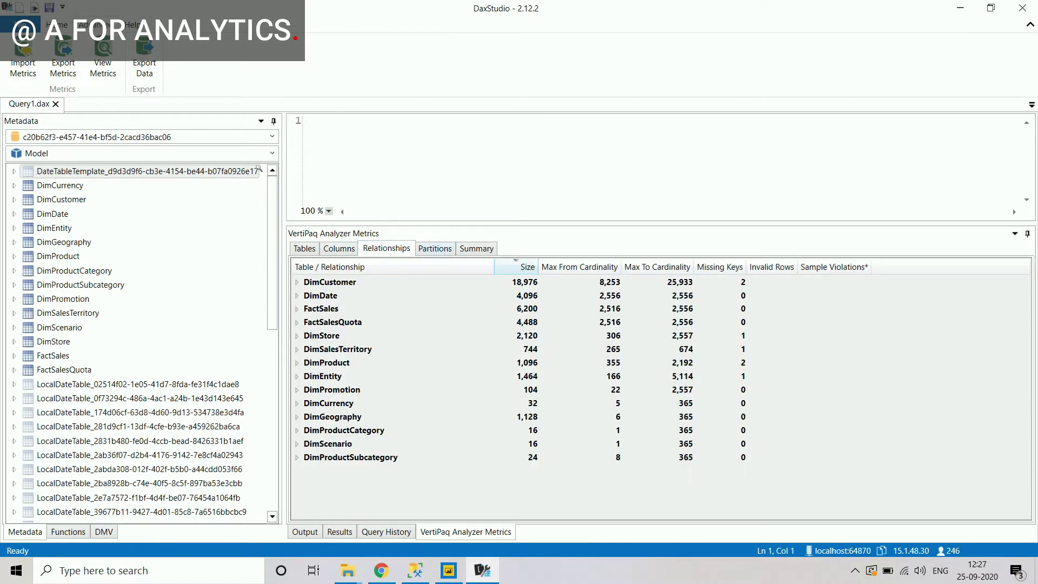
left_click(434, 248)
left_click(476, 248)
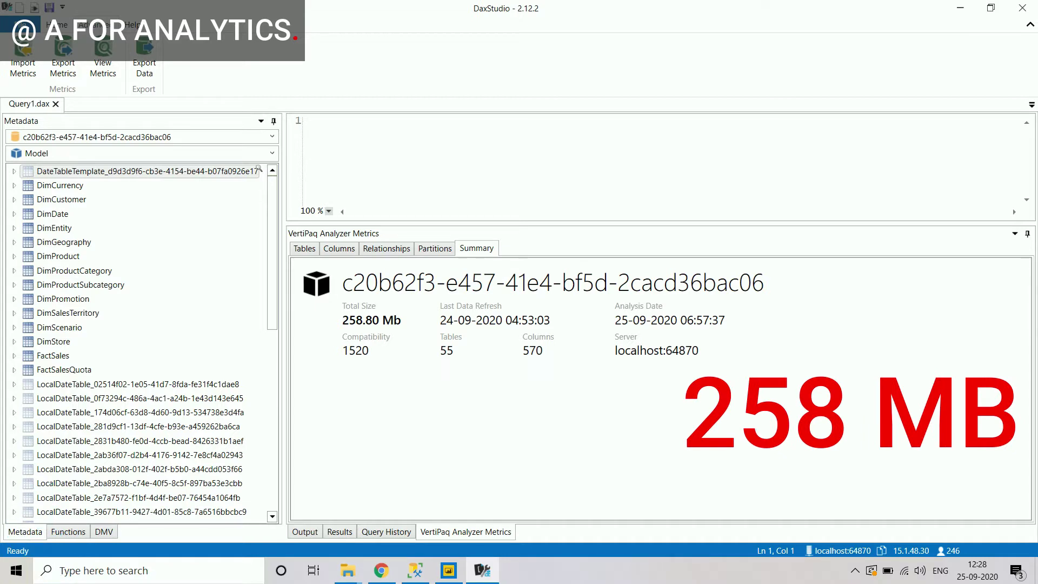
Step: Check the file size of IKEA Retail Power BI Report in the temp folder against the total size in DAX Studio's metrics summary
mouse_move(348, 570)
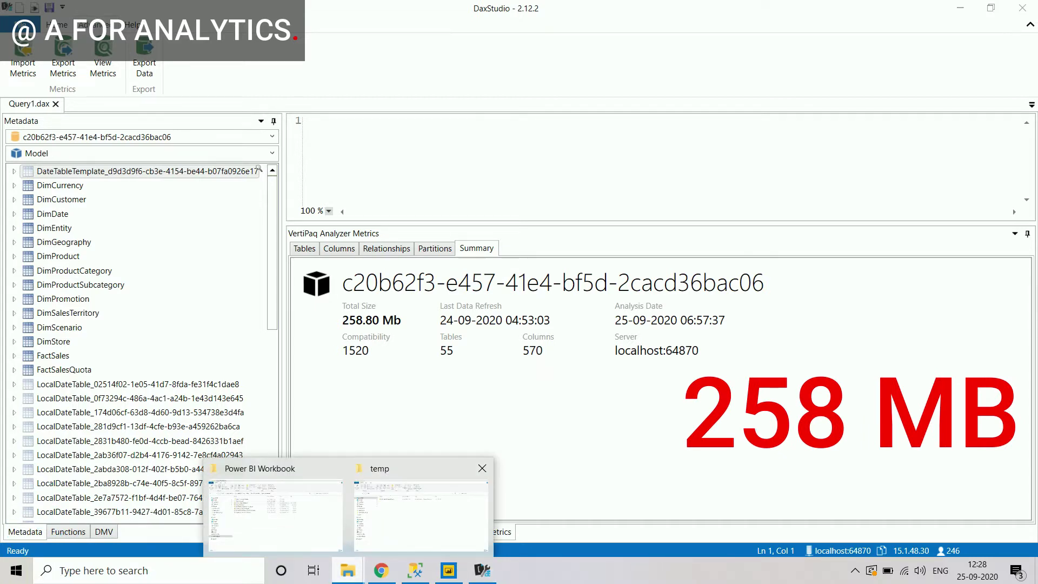
left_click(406, 510)
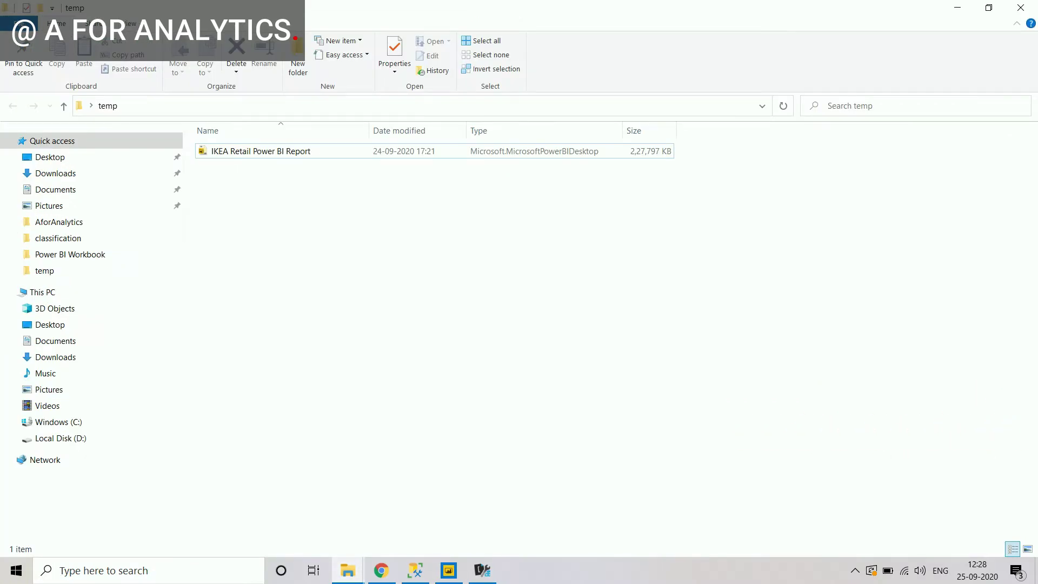
left_click(260, 151)
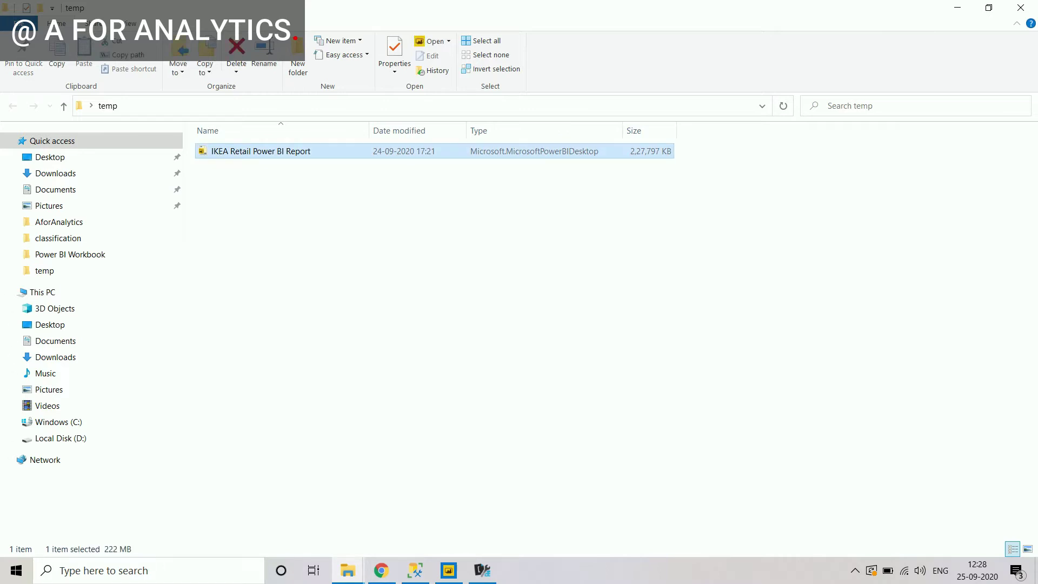
left_click(482, 570)
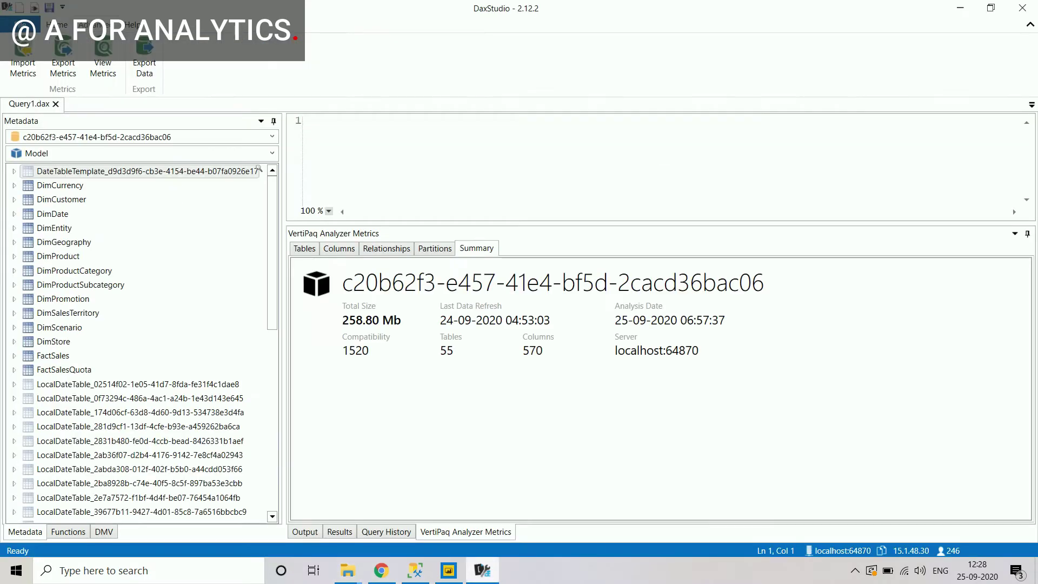
mouse_move(357, 320)
Step: Enlarge the query editor and inspect the DateTableTemplate and LocalDateTable entries in the model's metadata
left_click_drag(661, 223, 660, 335)
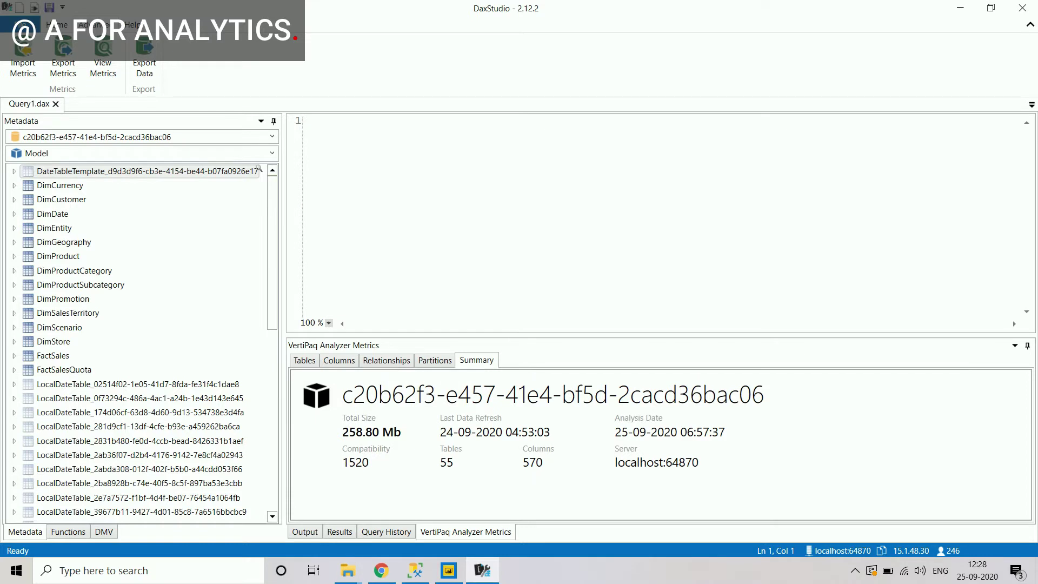
left_click(259, 169)
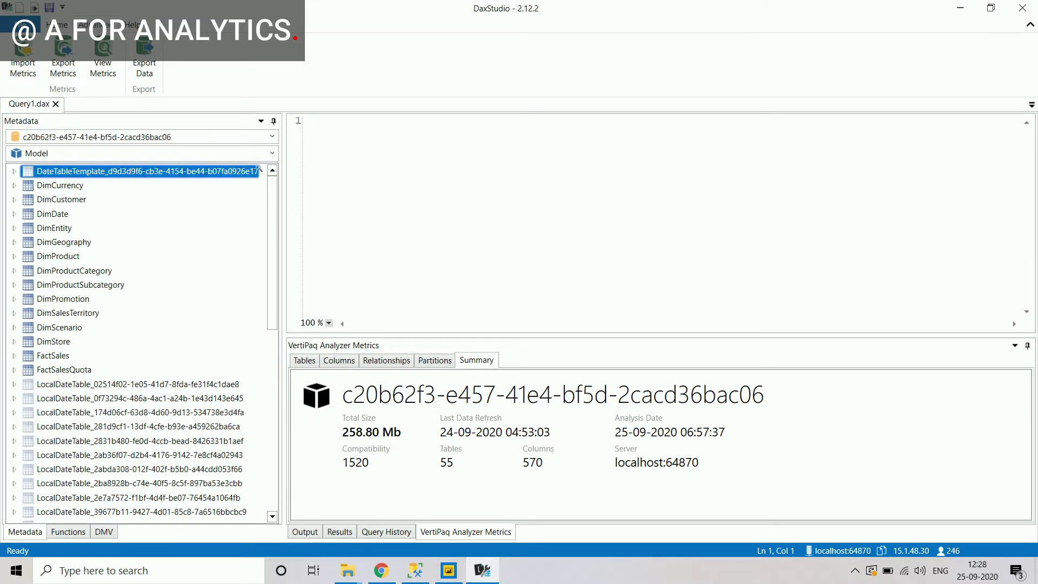
left_click(60, 185)
left_click(137, 384)
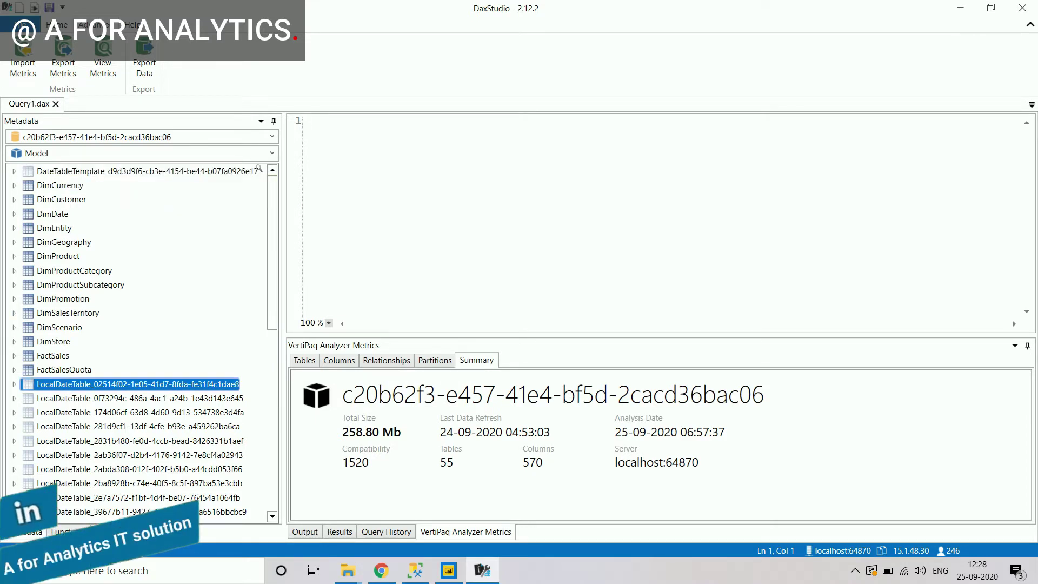
left_click(140, 412)
key("Up")
key("Up")
key("Down")
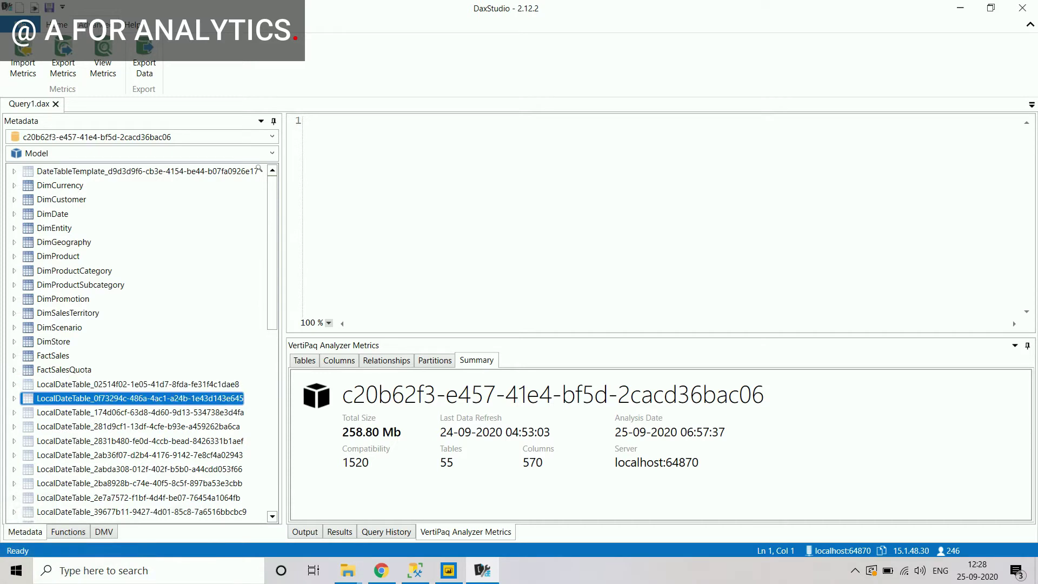
key("Up")
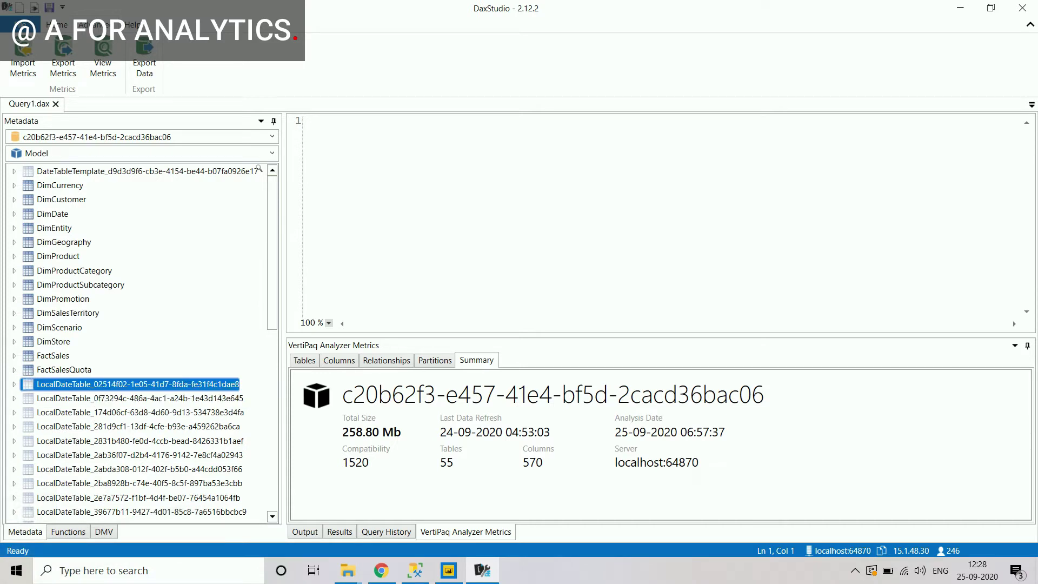
Step: Write and run an EVALUATE query on the table LocalDateTable_02514f02-1e05-41d7-8fda-fe31f4c1dae8
left_click(304, 120)
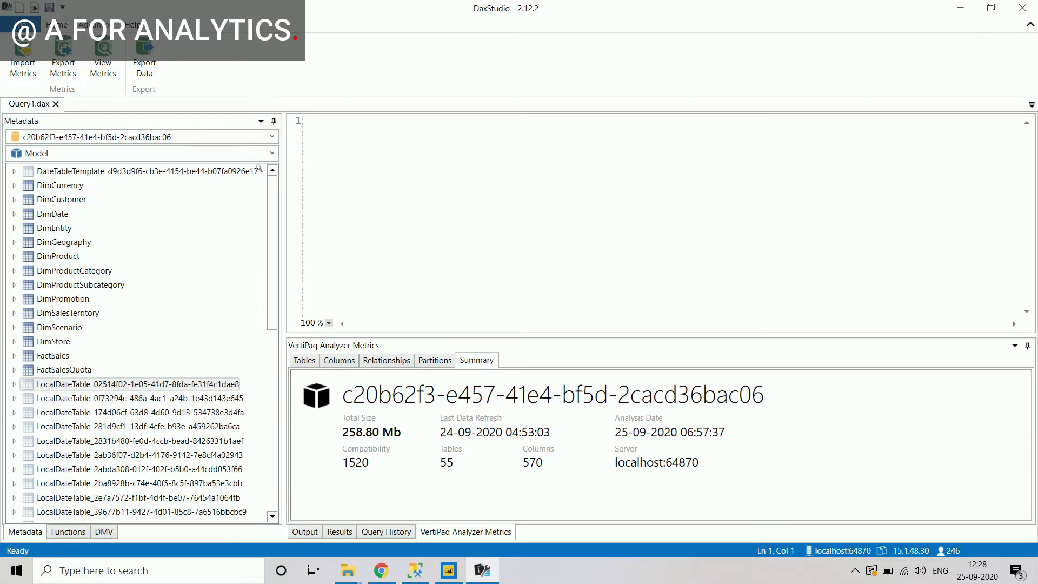
type("EV")
key("Tab")
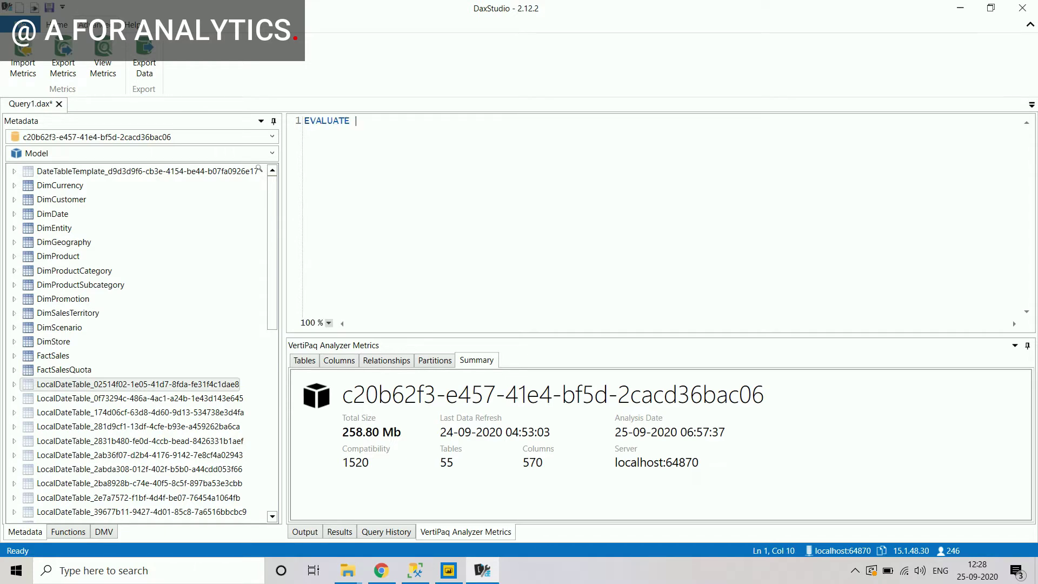
left_click_drag(130, 384, 527, 120)
left_click_drag(658, 120, 309, 120)
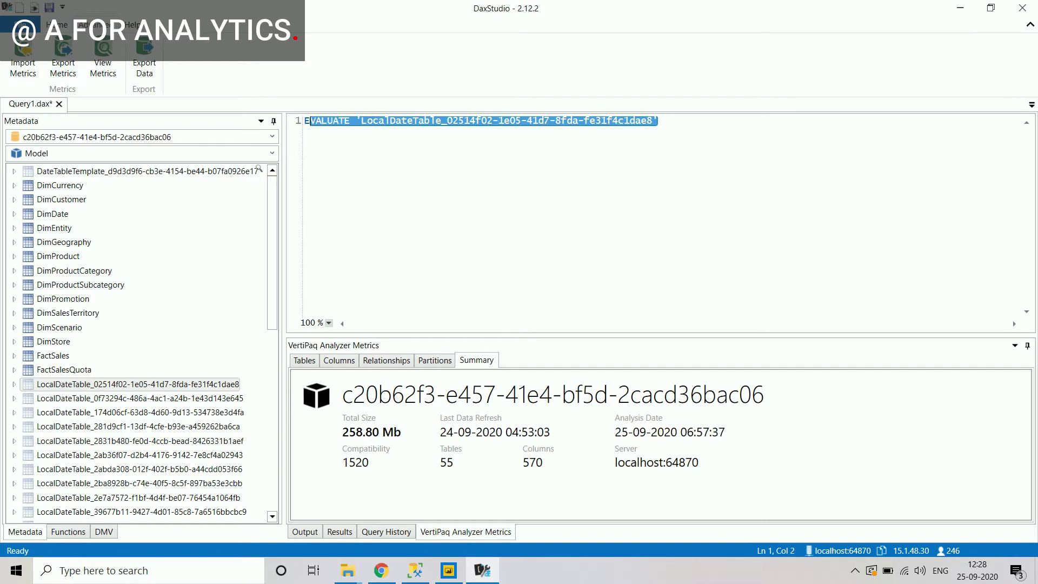
left_click(413, 120)
left_click(57, 25)
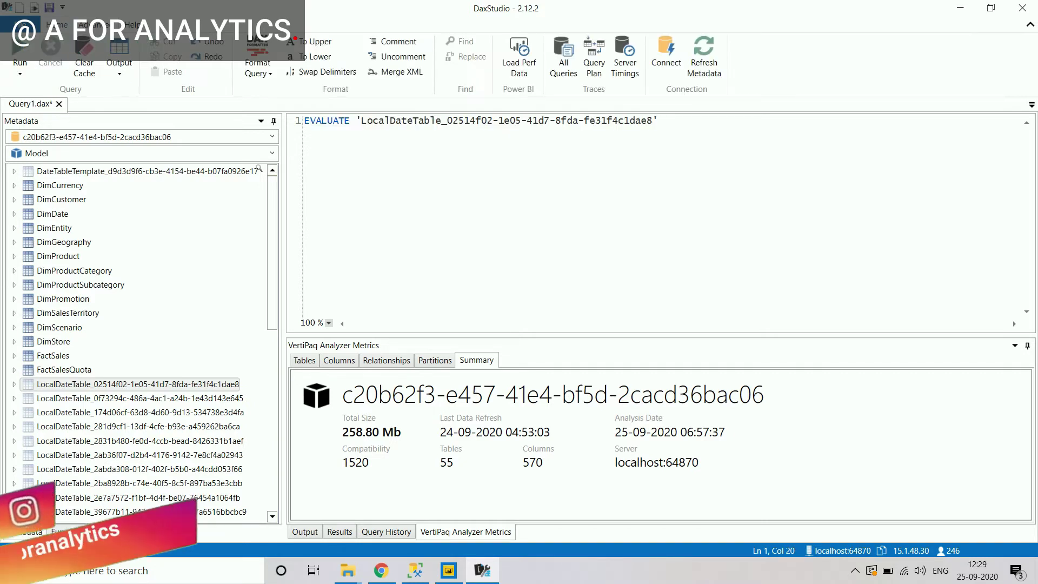
key("F5")
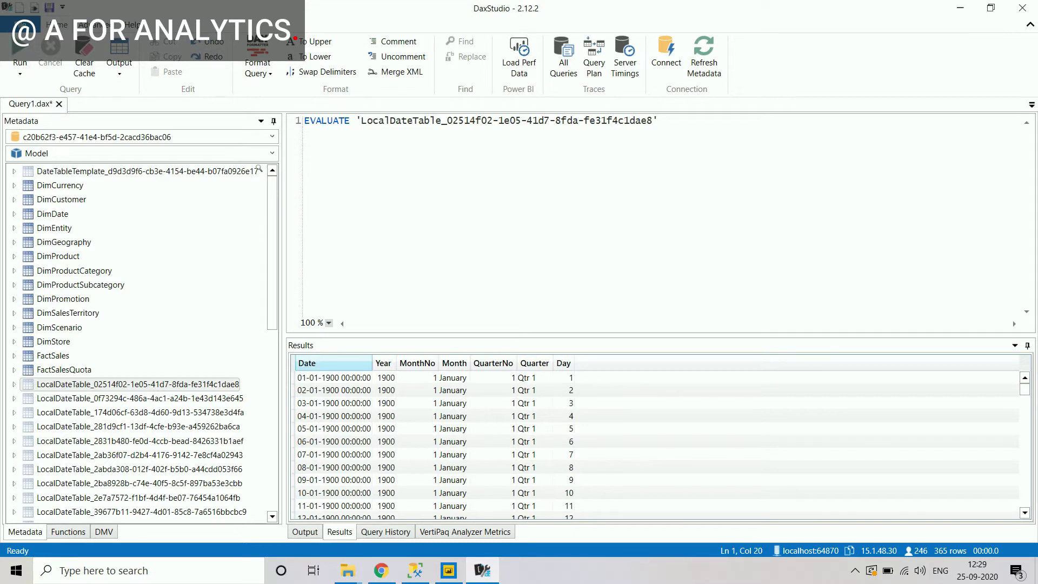
Step: Look through the LocalDateTable query results from the first date to the last and back
left_click(333, 377)
left_click_drag(1024, 389, 1024, 500)
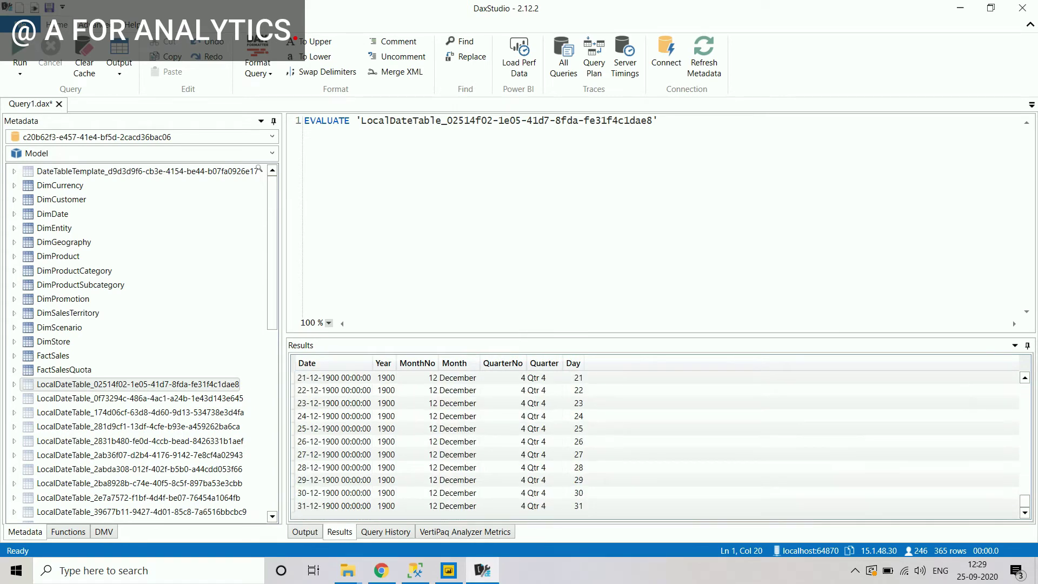
left_click(333, 506)
scroll(332, 506, "up", 20)
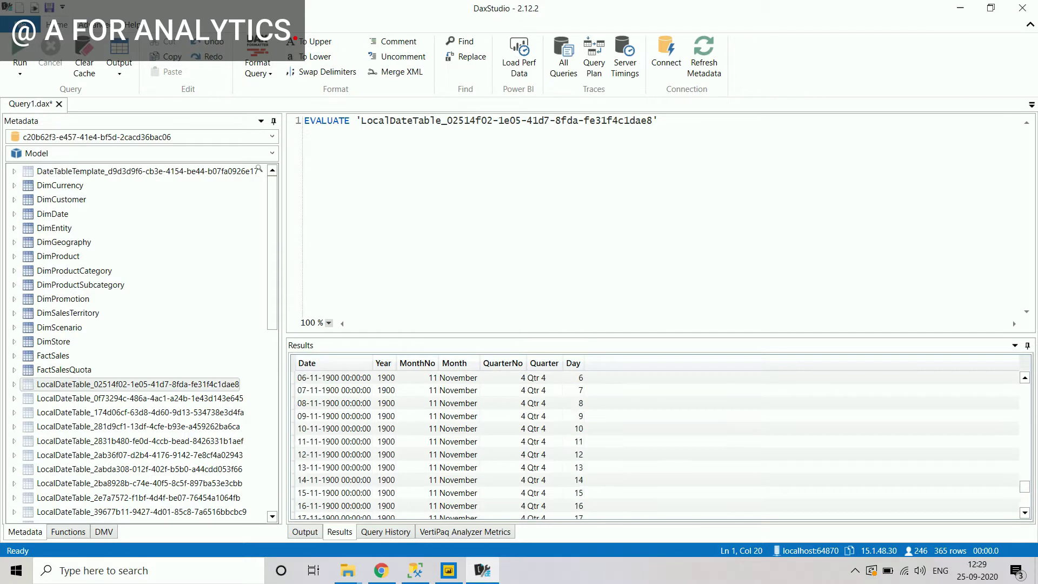
left_click(137, 383)
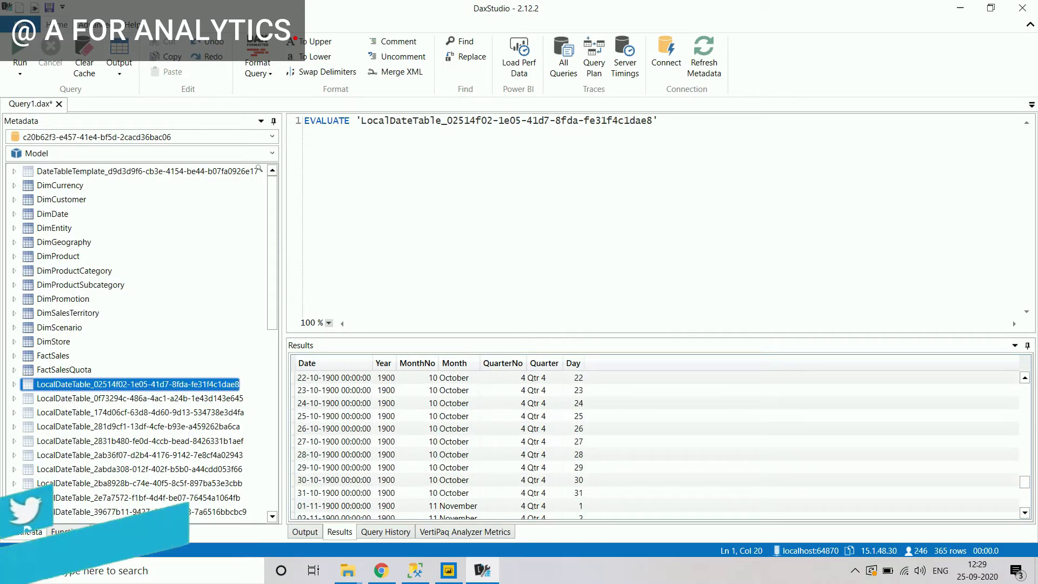
scroll(654, 440, "up", 10)
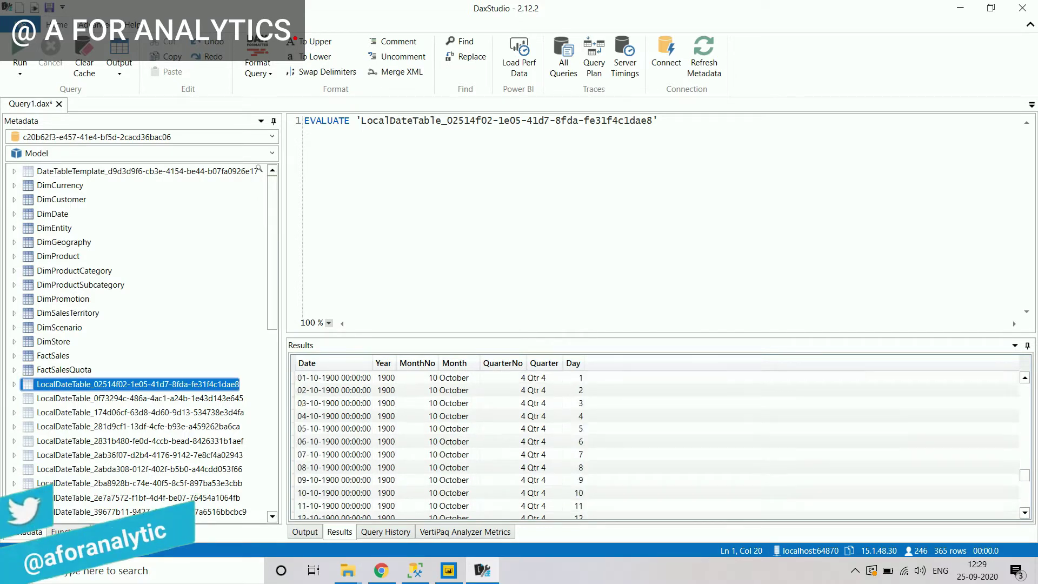
left_click_drag(1024, 473, 1024, 388)
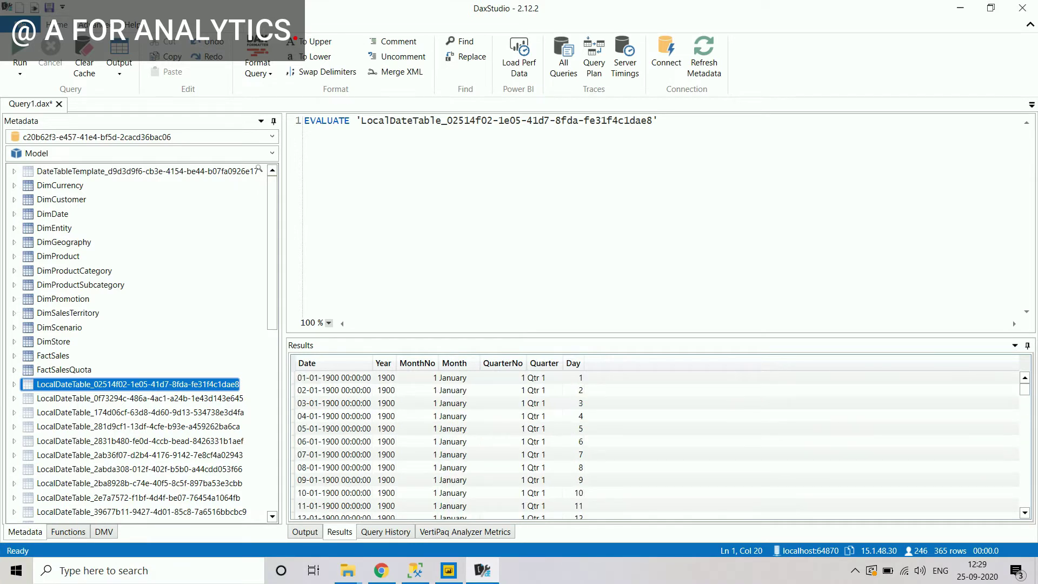
left_click(464, 120)
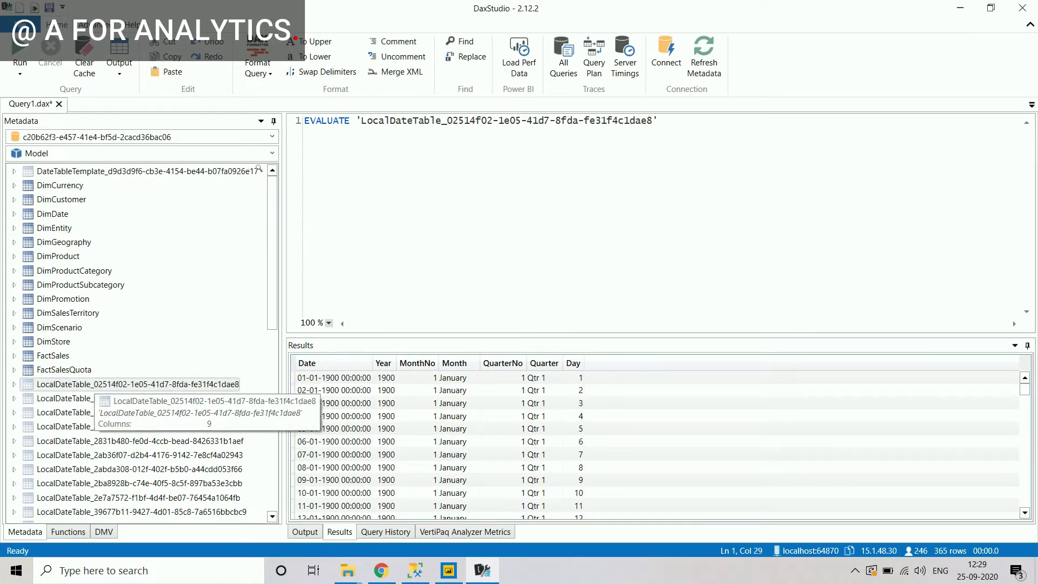
Step: Switch to the IKEA Retail Power BI Report in Power BI Desktop and open its Options dialog
left_click(448, 570)
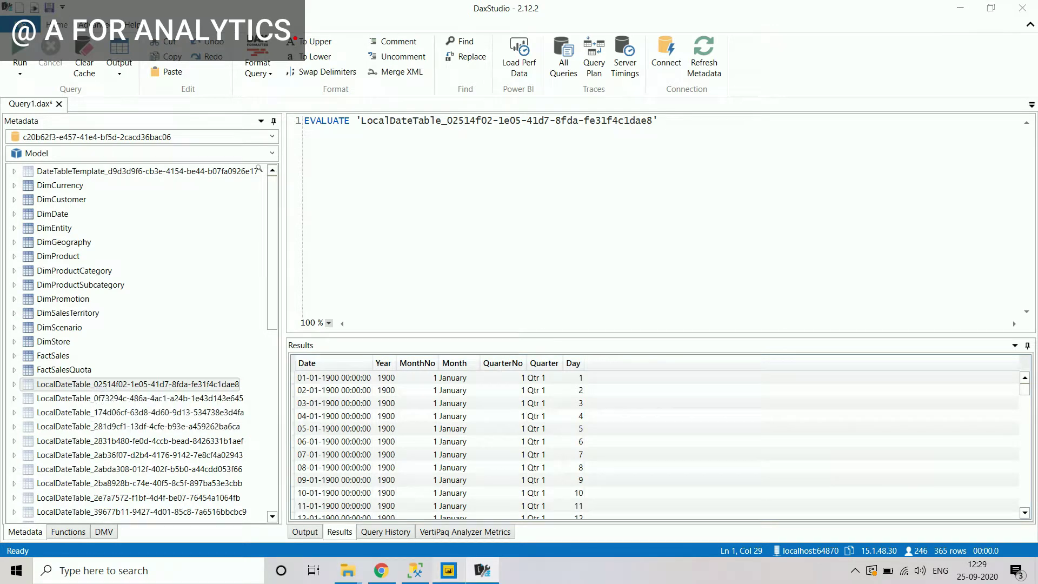
left_click(67, 34)
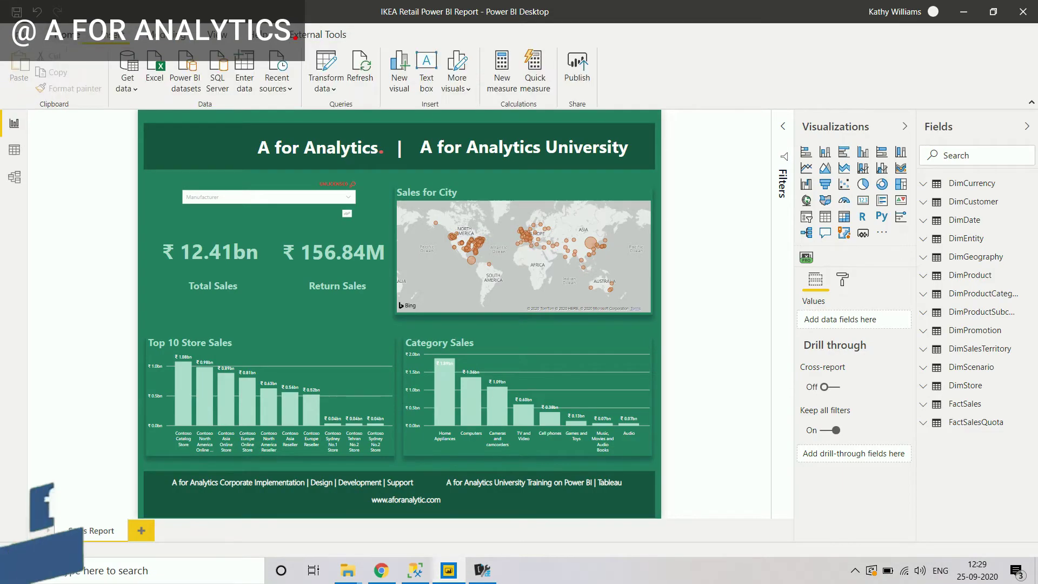
left_click(22, 34)
key("Down")
key("Down")
key("Down")
key("Down")
key("Down")
key("Down")
key("Down")
key("Return")
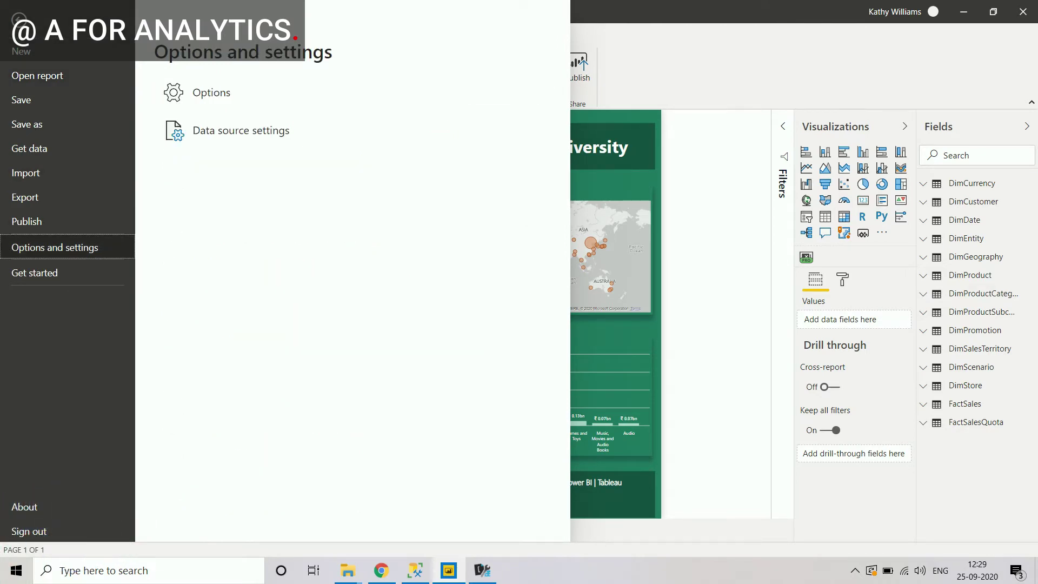
left_click(211, 92)
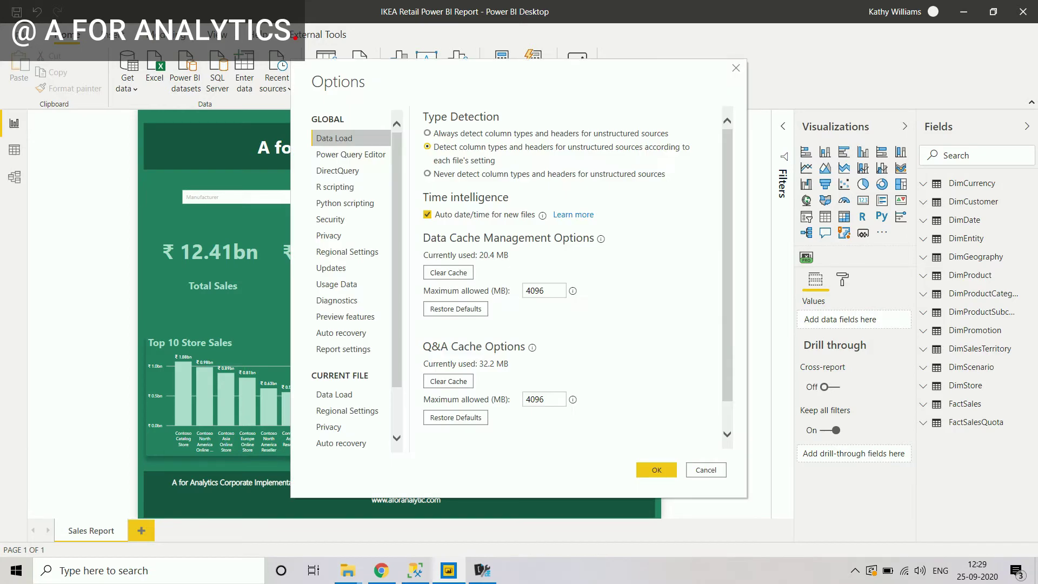
Step: Turn off Auto date/time in the current file's data load options and apply the change
scroll(351, 281, "down", 2)
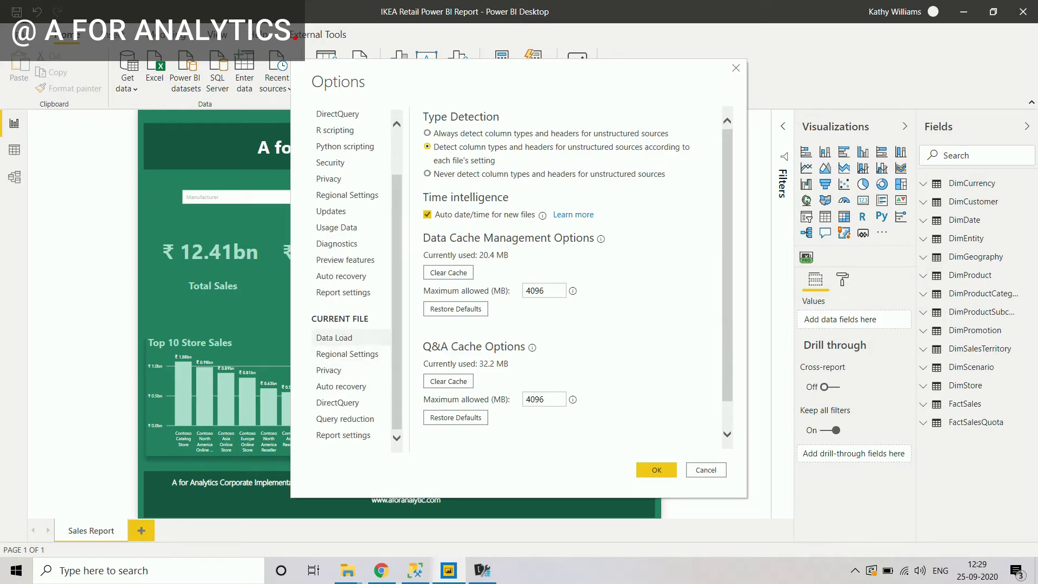
left_click(350, 337)
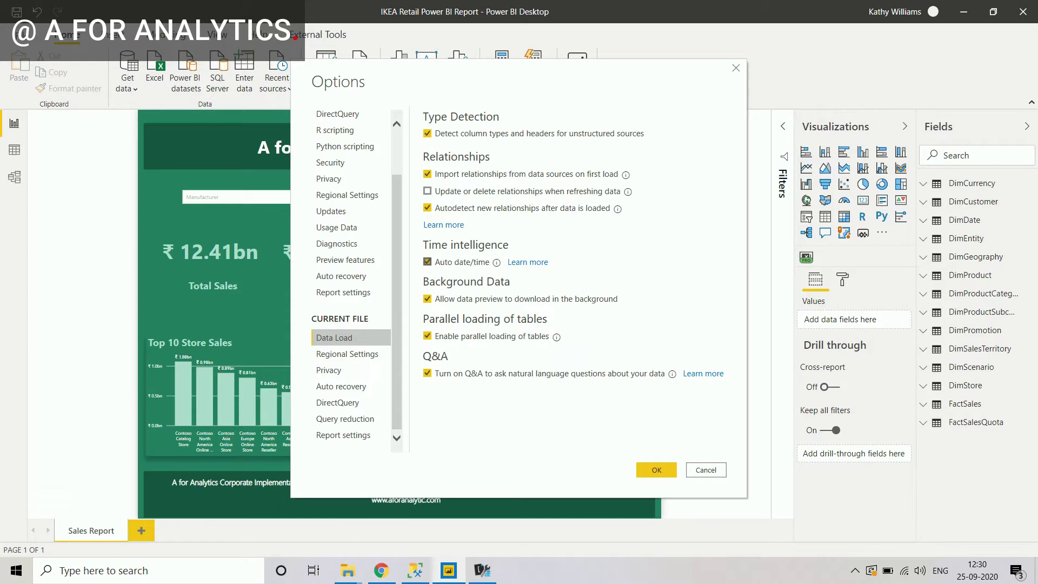
left_click(427, 262)
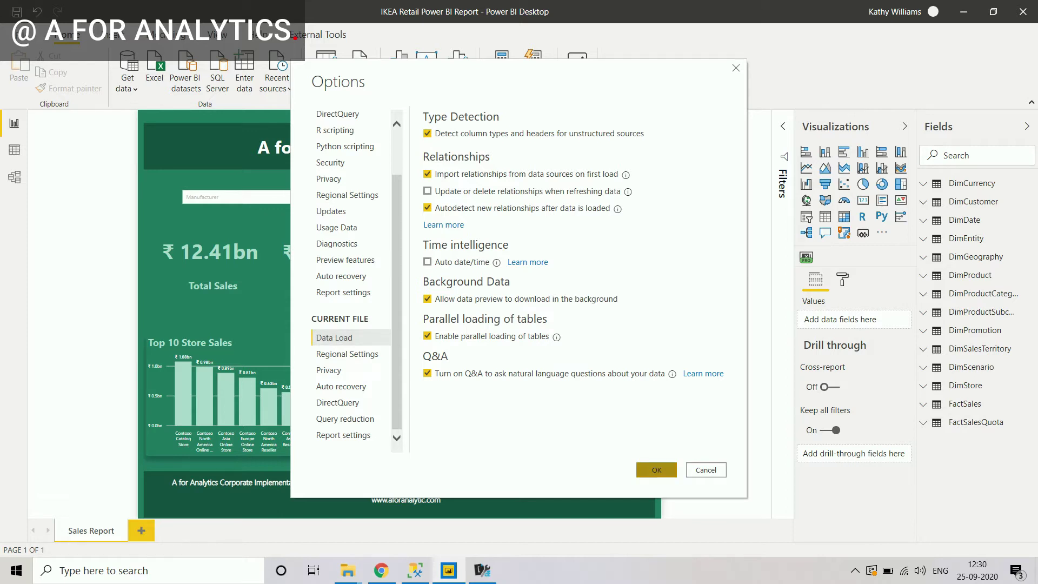
left_click(656, 469)
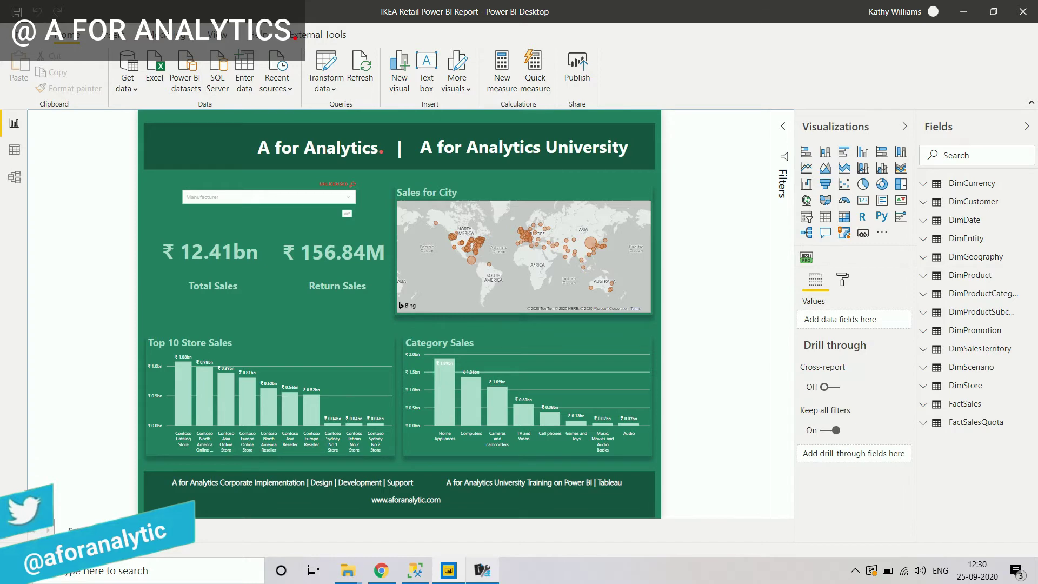
Step: Return to DAX Studio and clear the LocalDateTable query from the editor
left_click(482, 570)
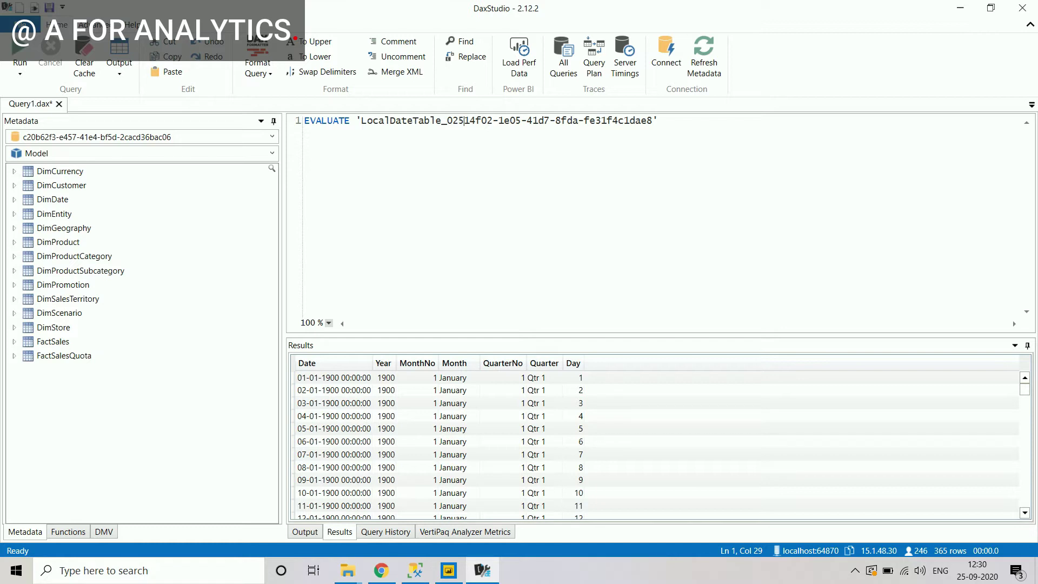
left_click(537, 121)
key("ctrl+a")
key("Delete")
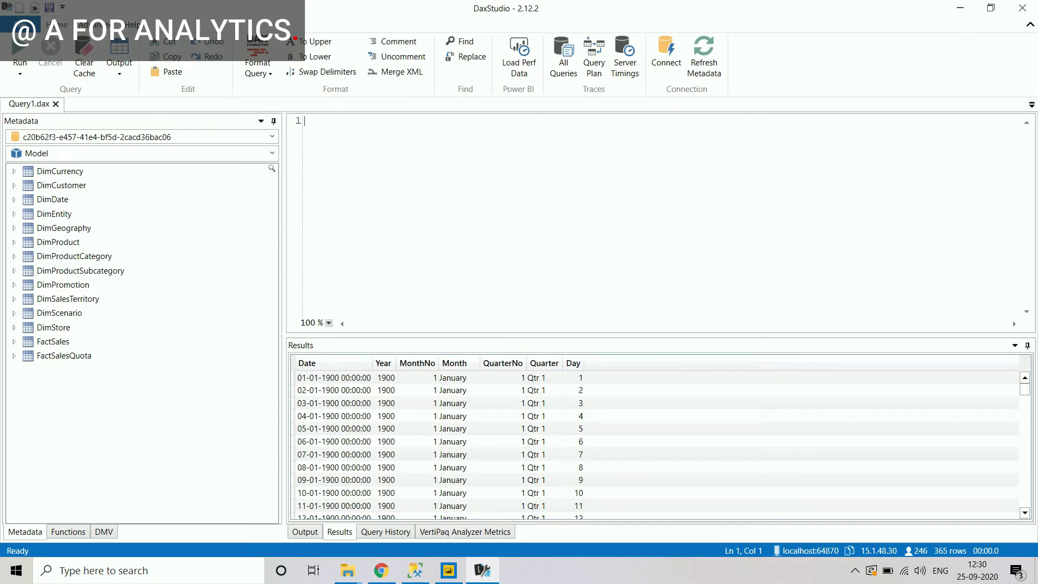
Step: Regenerate the VertiPaq Analyzer metrics for the model and check the total size in the summary
left_click(95, 24)
left_click(103, 60)
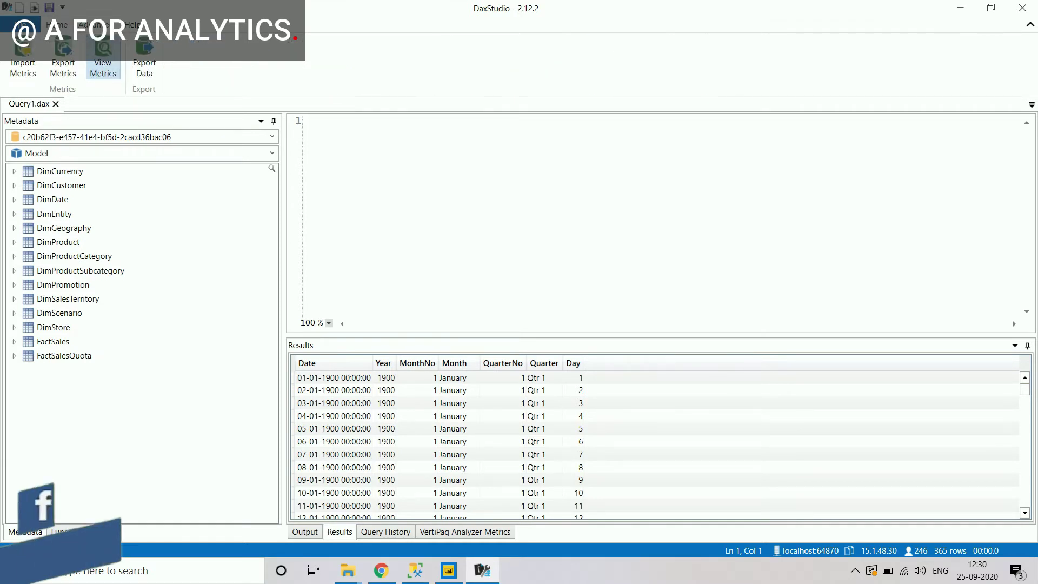
left_click(103, 65)
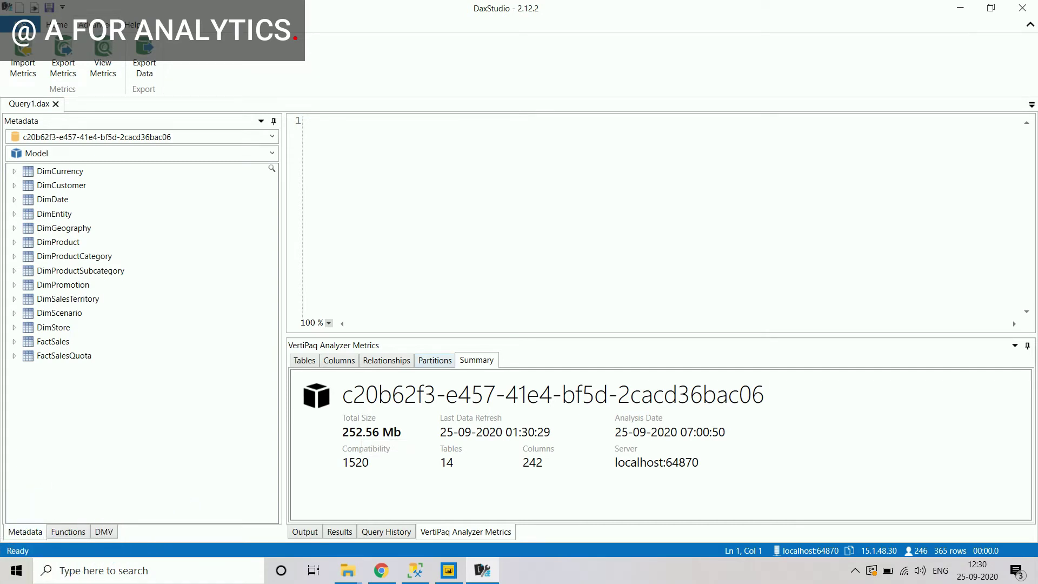
mouse_move(371, 433)
Step: Show the per-table metrics, enlarge the metrics area, and widen the Col Size and Table columns to show full values
left_click(304, 360)
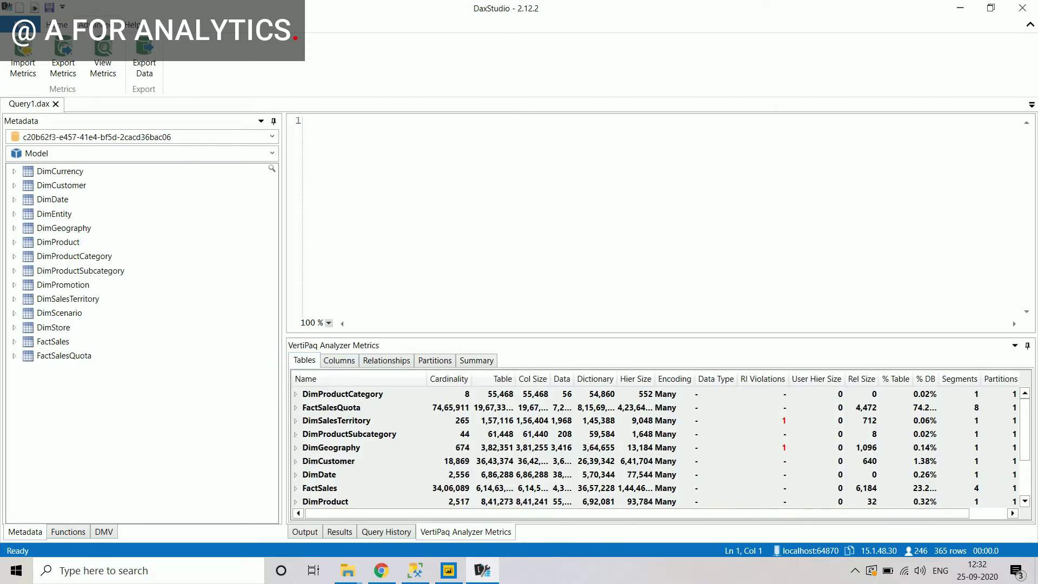
left_click_drag(660, 335, 661, 237)
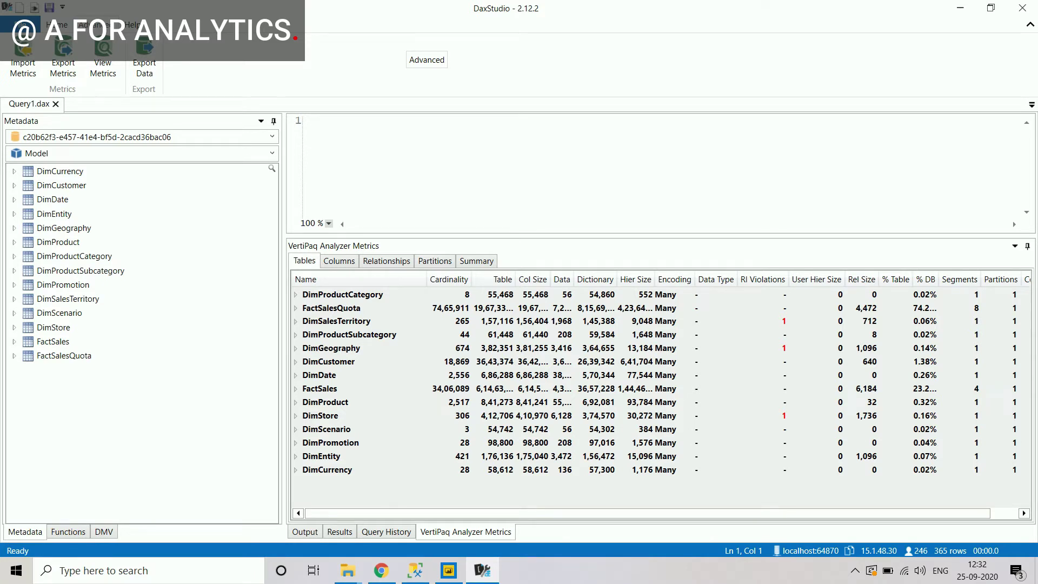
left_click_drag(549, 279, 647, 279)
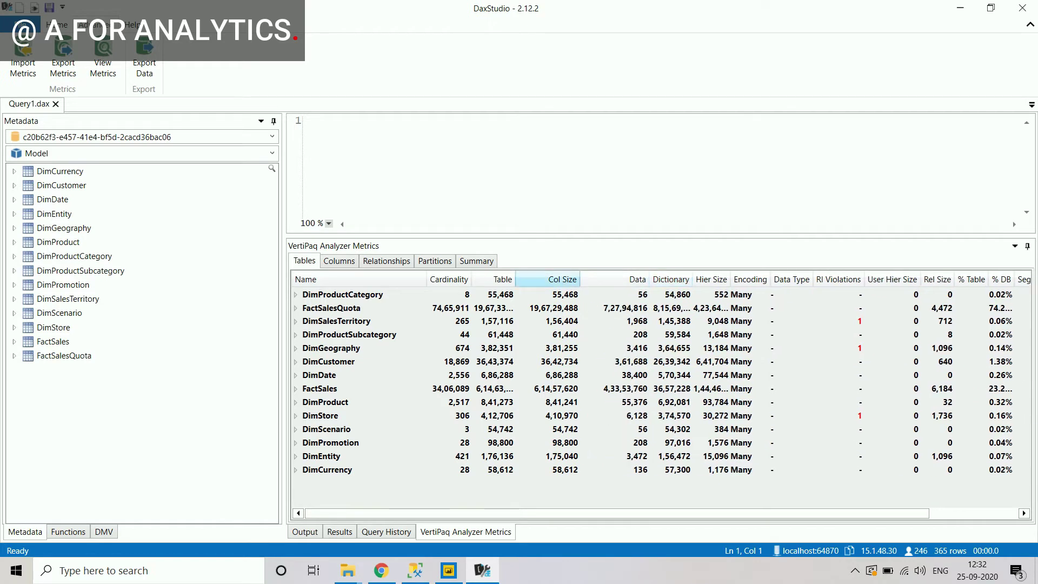
left_click_drag(515, 279, 532, 279)
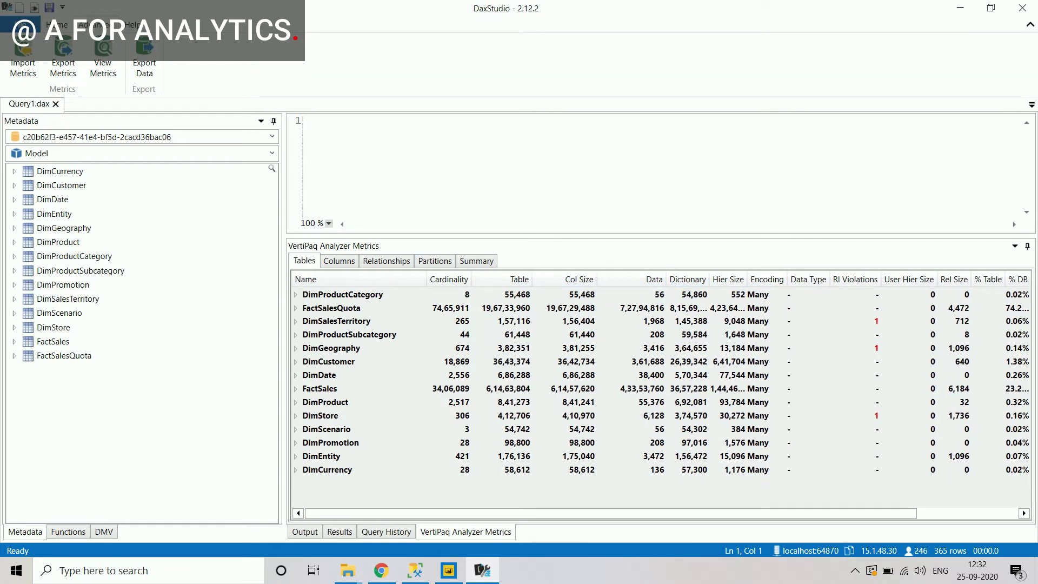
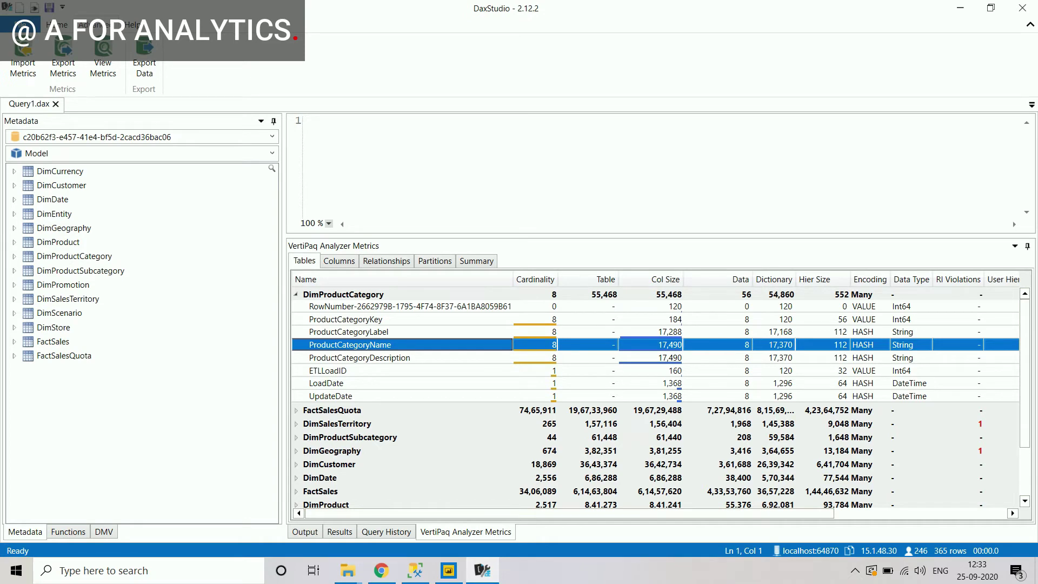
Step: Collapse DimProductCategory and examine the cardinality and size of the columns in FactSalesQuota
left_click(296, 294)
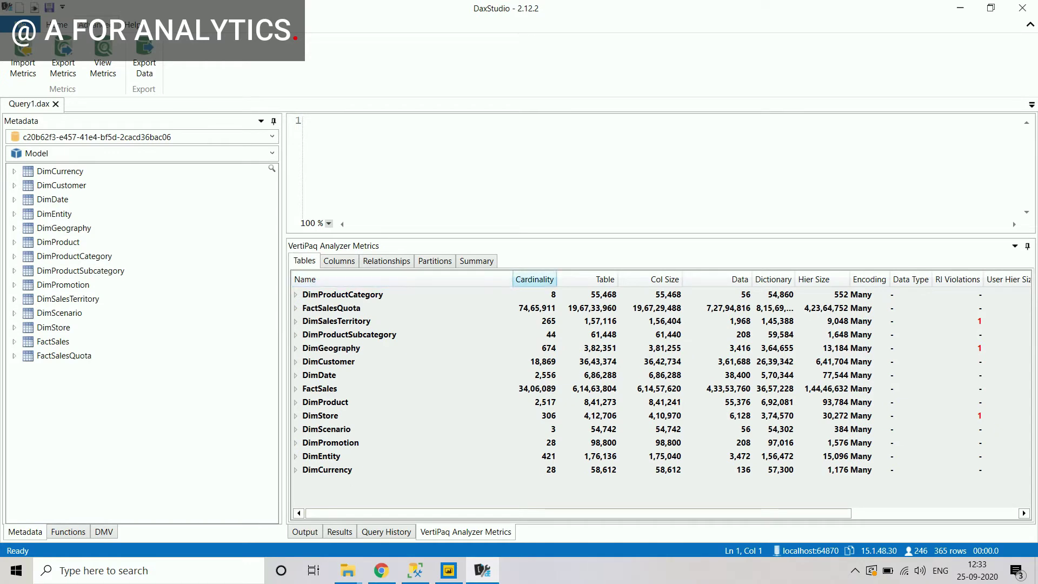
left_click(295, 308)
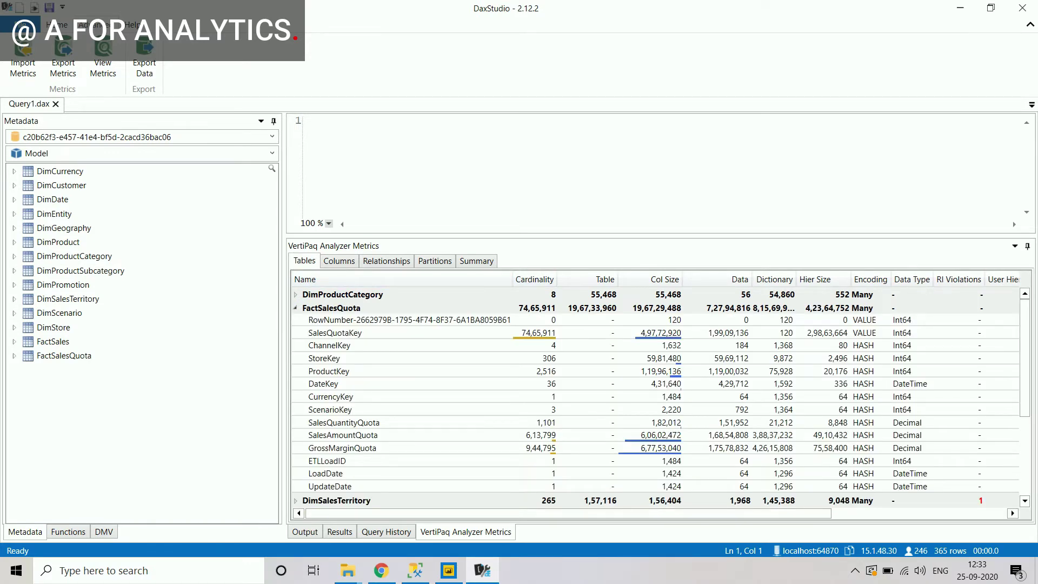
left_click(335, 333)
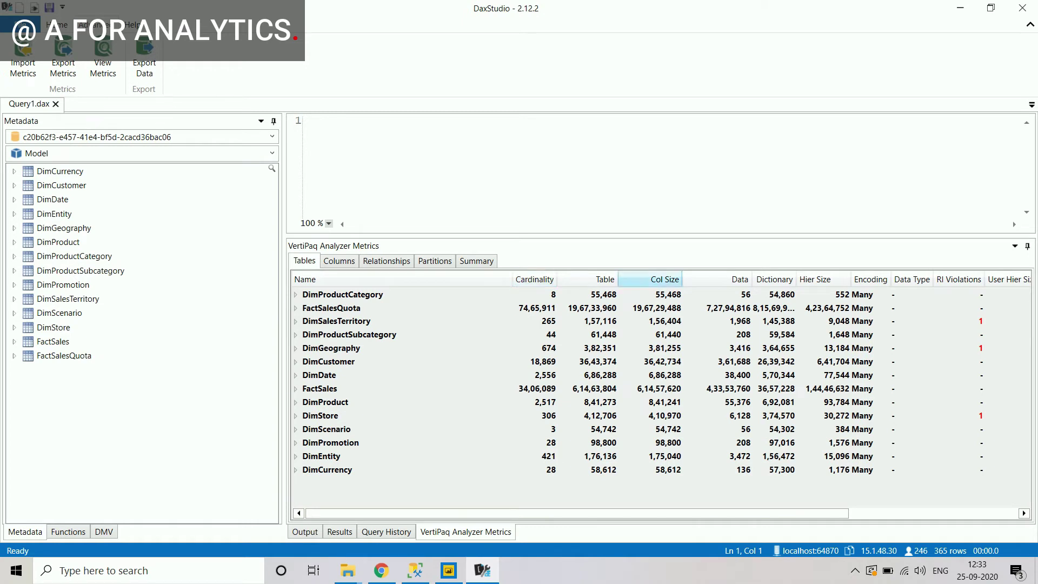
Step: Sort the table metrics by column size in descending order
left_click_drag(618, 279, 615, 278)
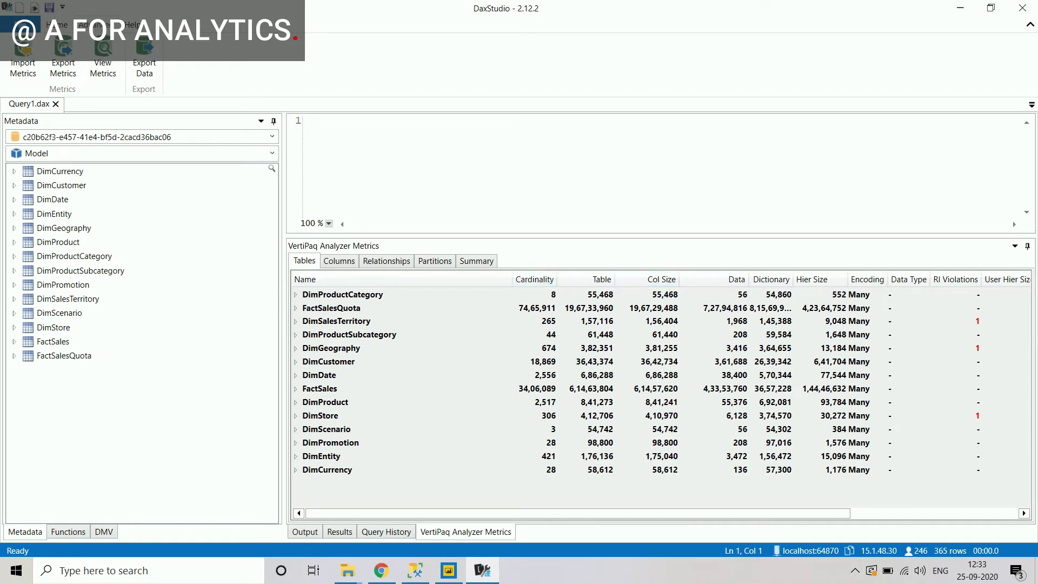
left_click(654, 278)
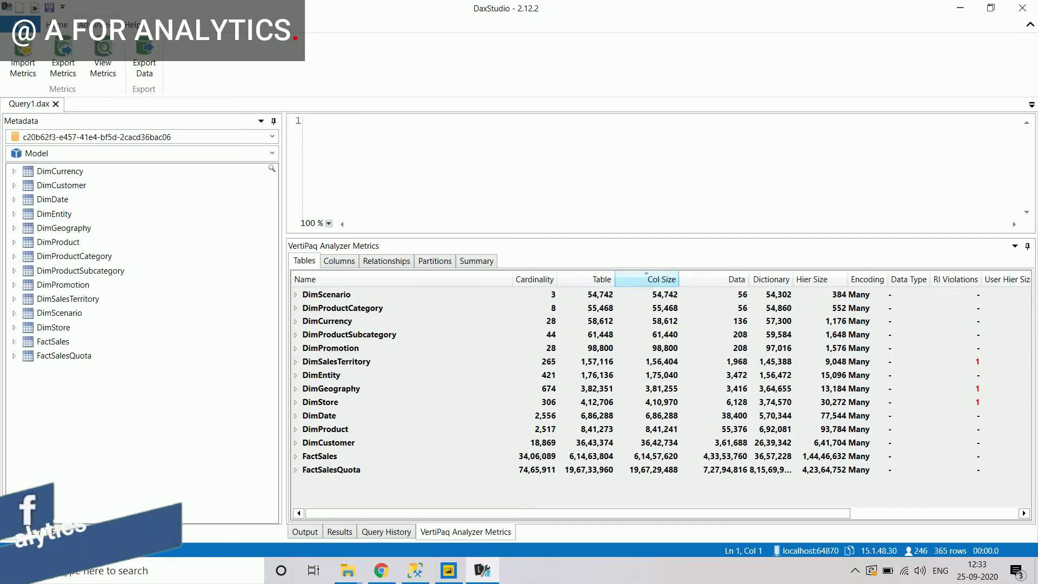
left_click(654, 279)
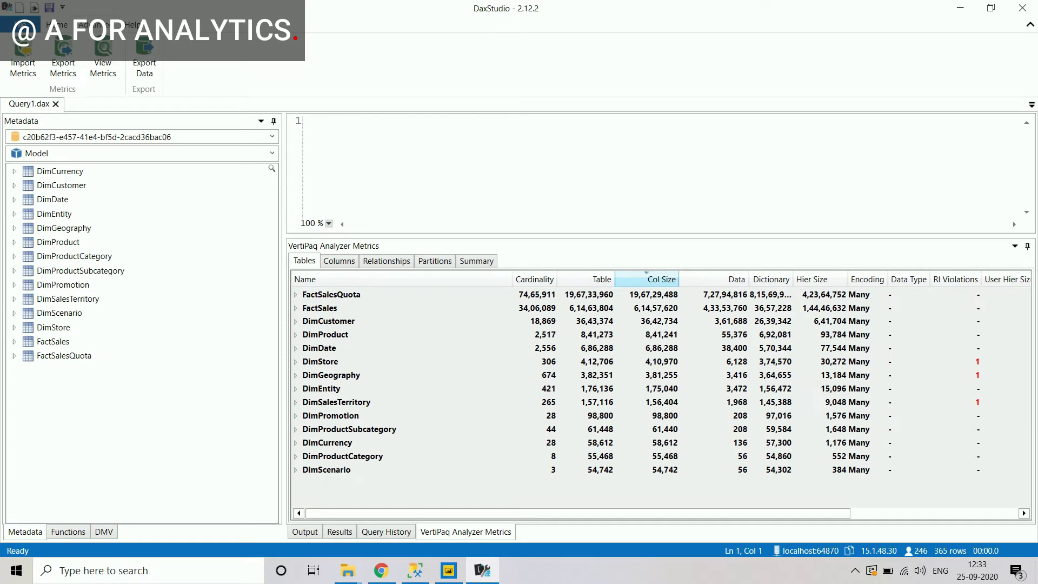
left_click(654, 278)
left_click(654, 278)
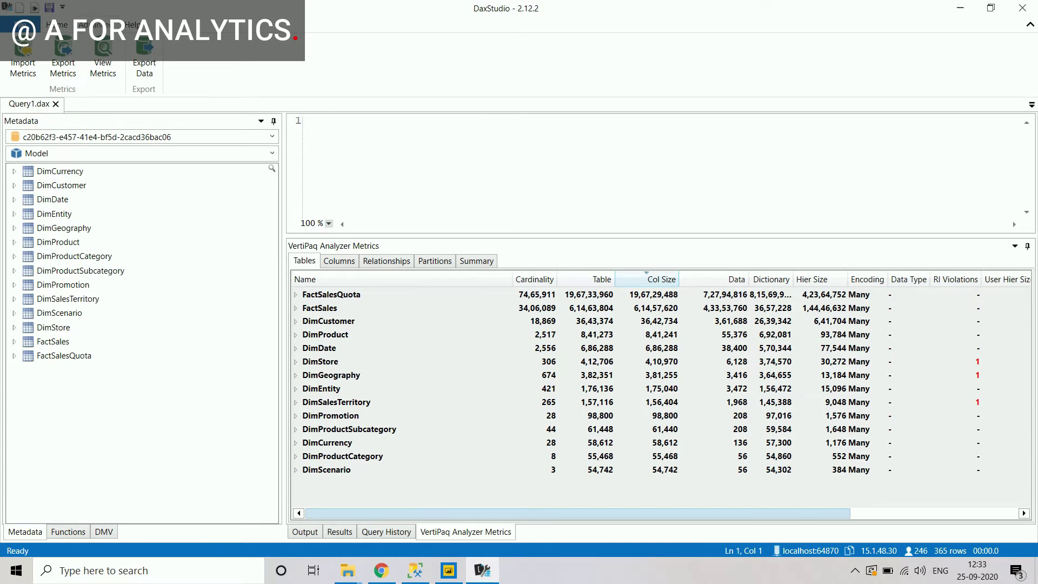
Step: Compare the tables' shares of the total model size in the % DB metric
scroll(661, 395, "right", 6)
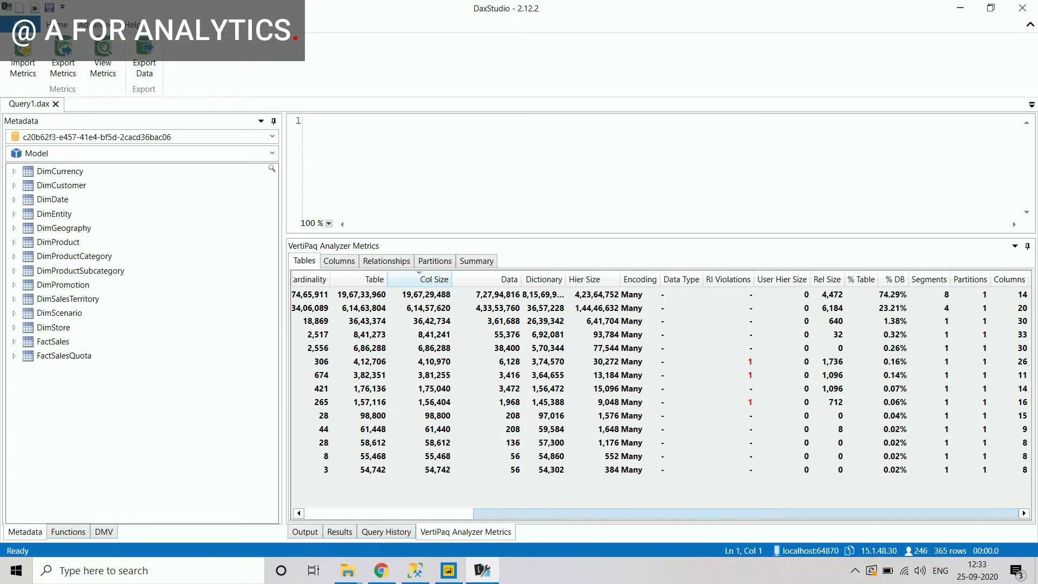
scroll(662, 394, "left", 6)
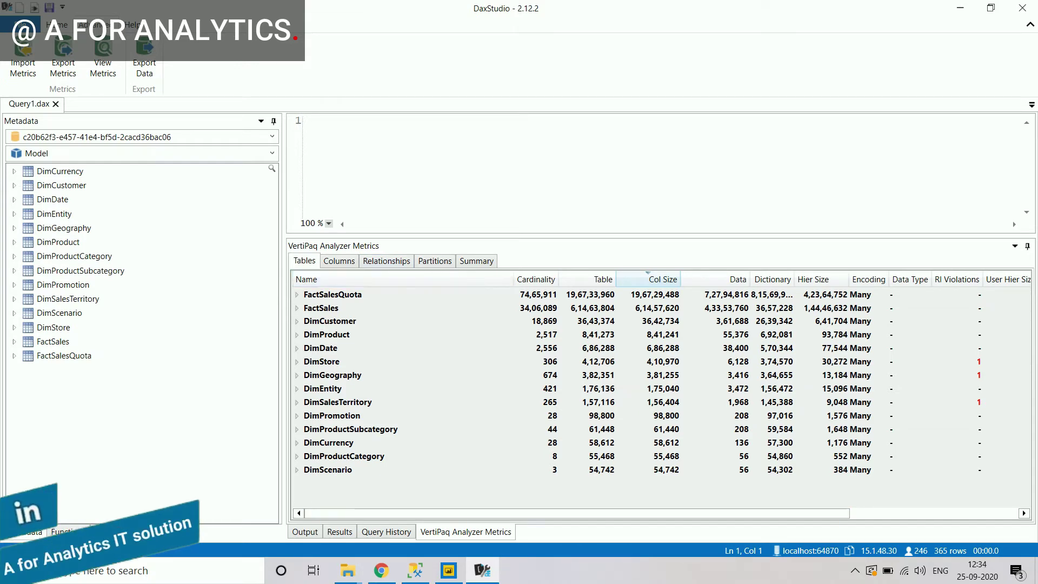
scroll(662, 394, "right", 6)
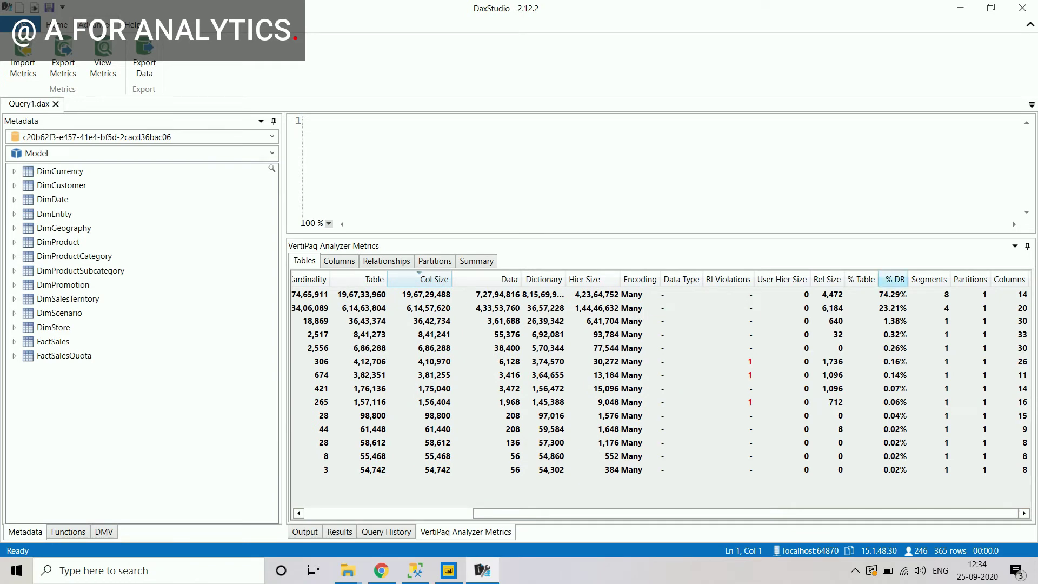
scroll(661, 395, "left", 6)
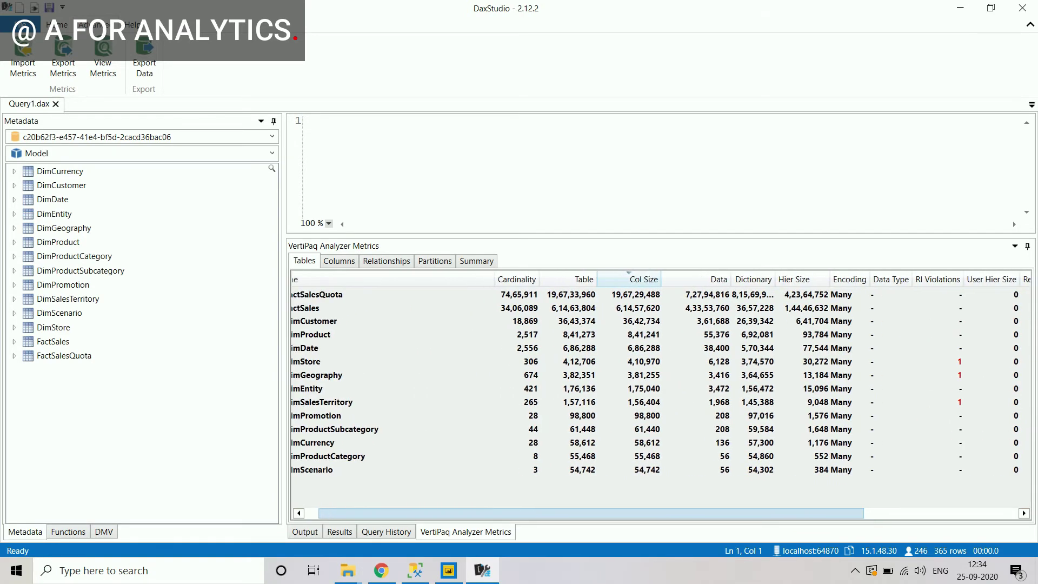
scroll(661, 395, "right", 6)
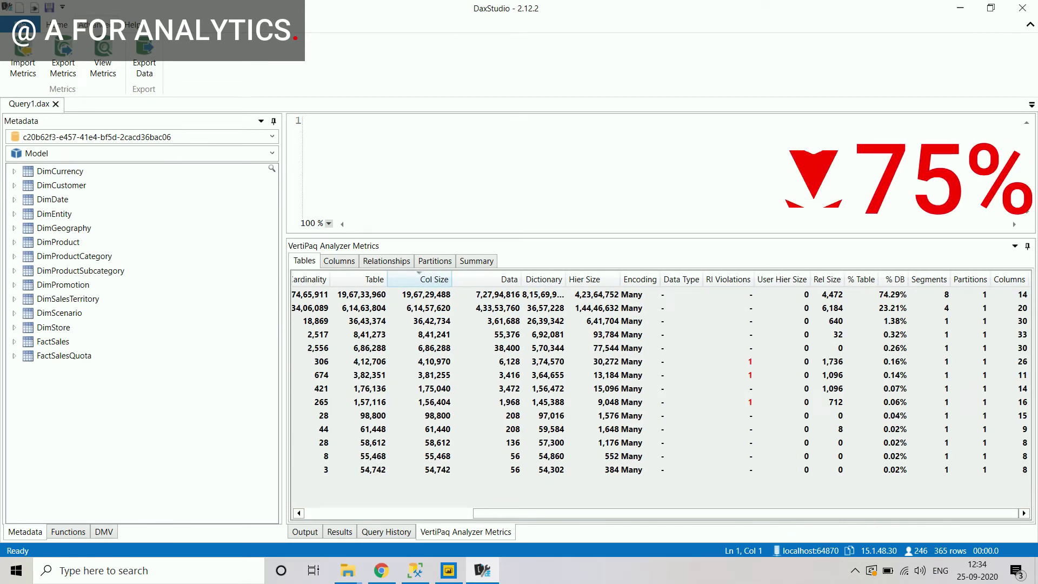
left_click_drag(745, 512, 728, 513)
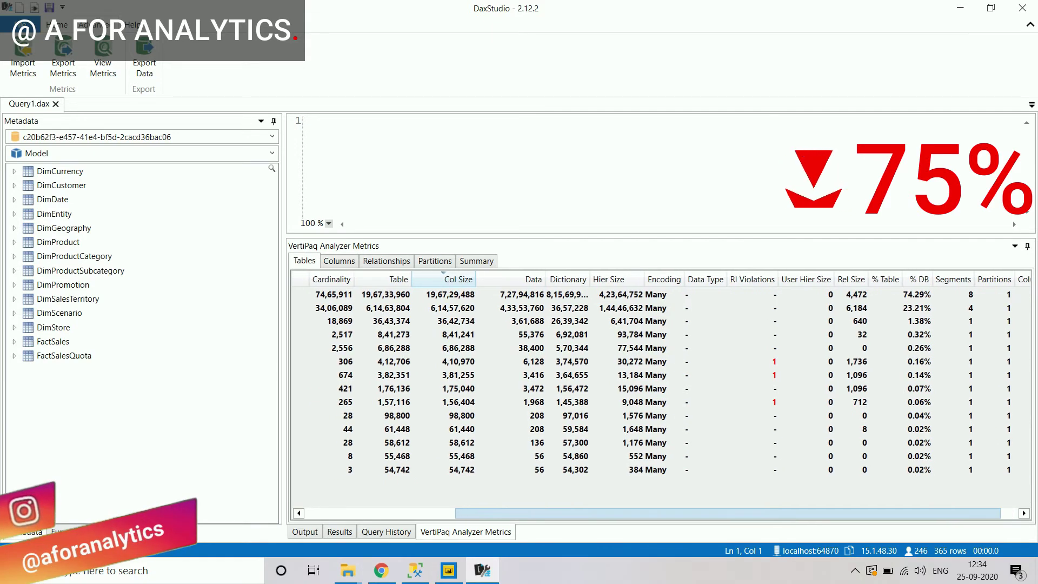
scroll(661, 395, "right", 1)
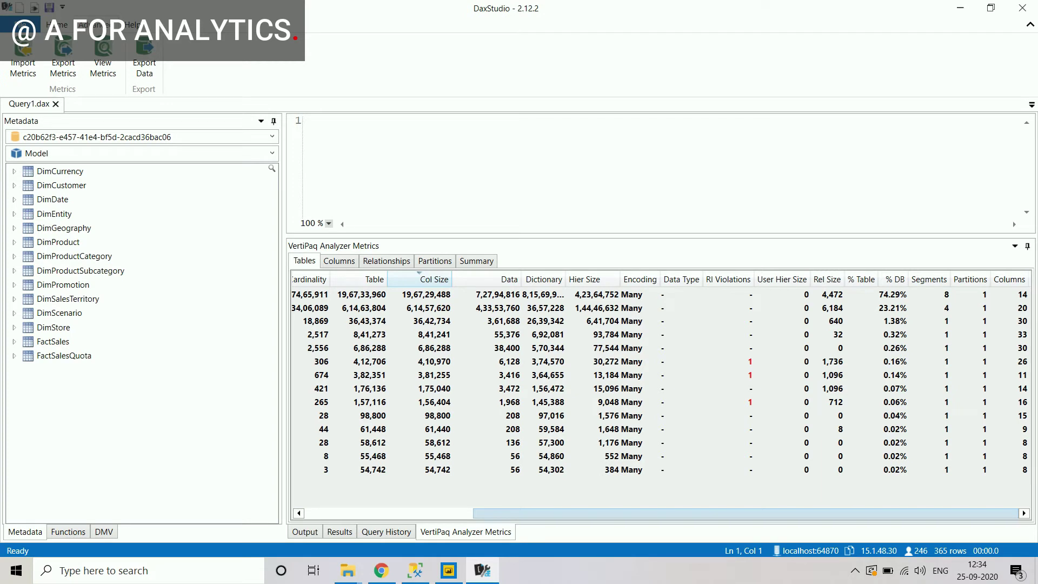
scroll(661, 394, "left", 2)
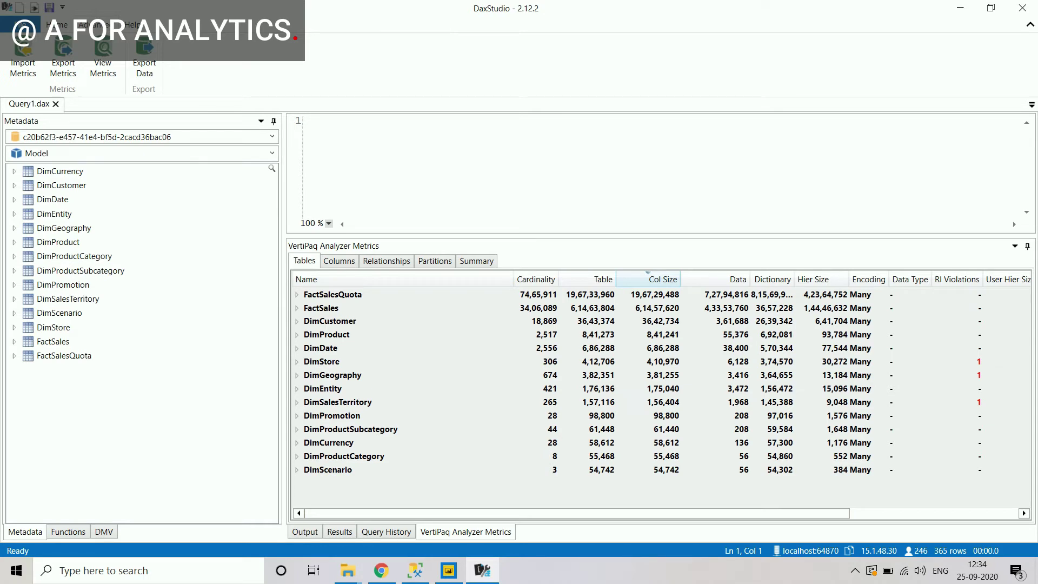
Step: Examine the cardinality and size of the columns in FactSalesQuota, collapse the table, and review its % DB share
left_click(296, 294)
scroll(660, 394, "up", 4)
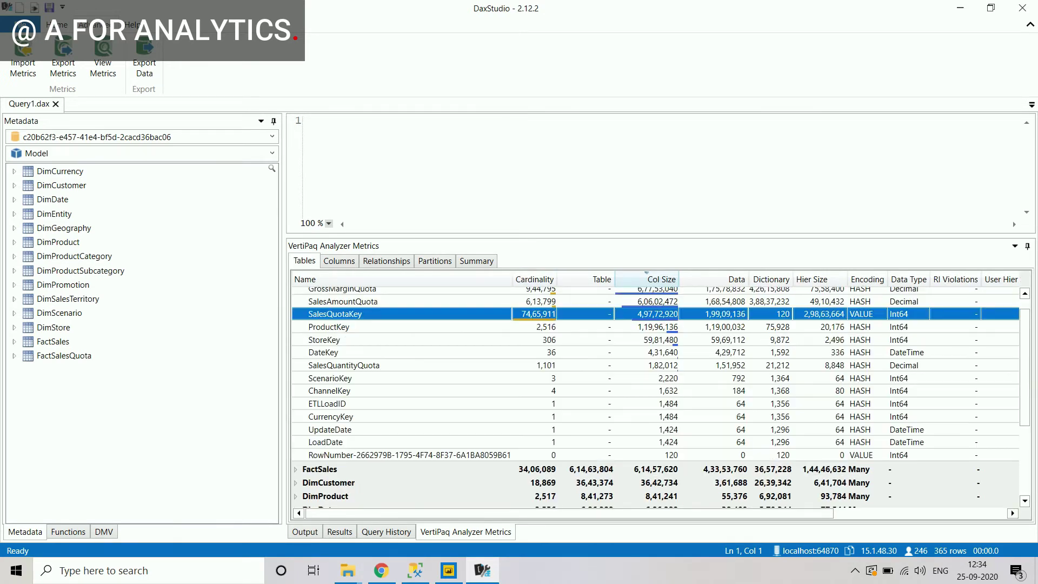
left_click(295, 294)
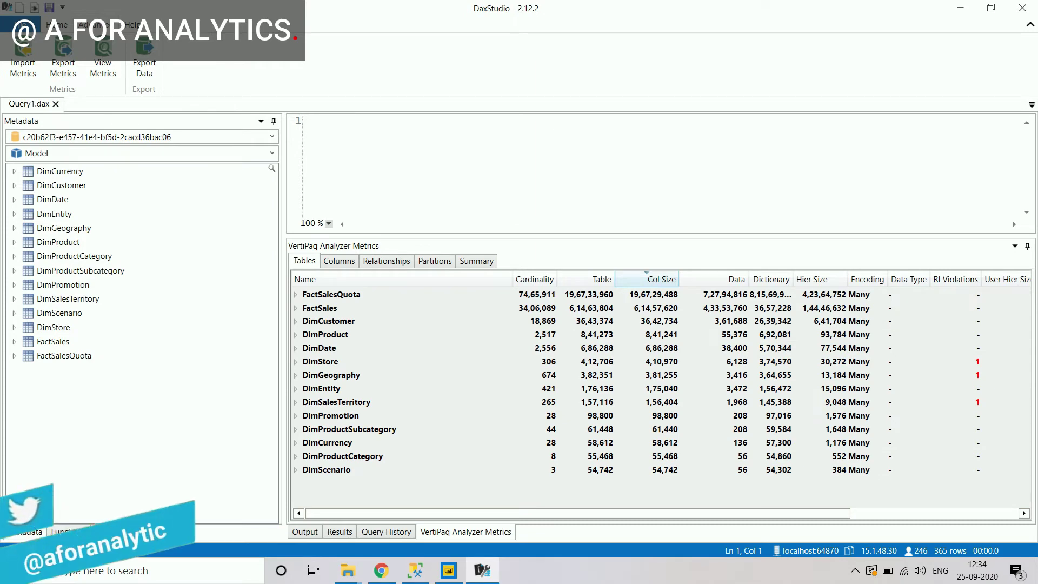
scroll(661, 395, "right", 5)
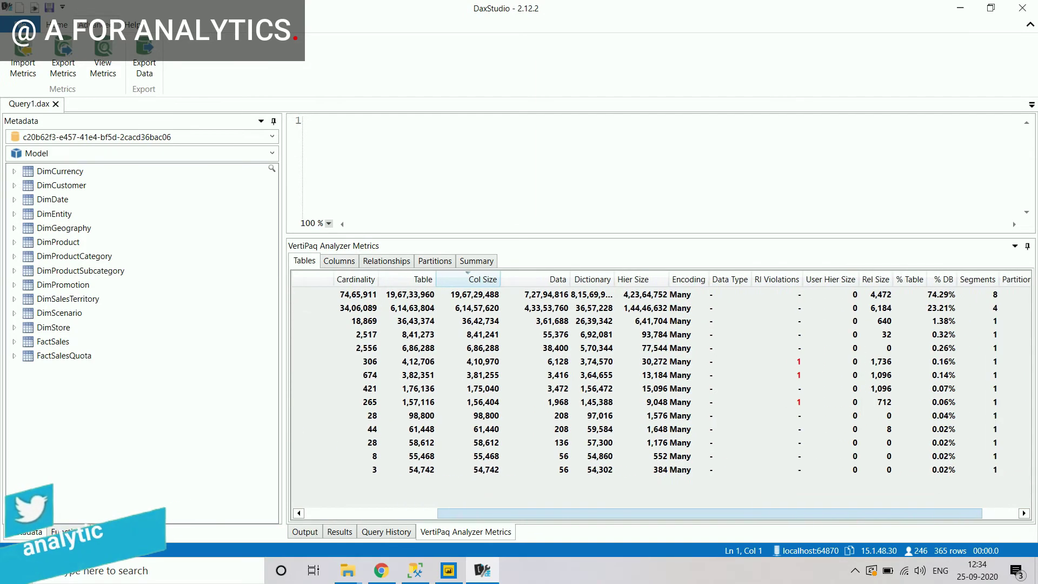
scroll(661, 394, "left", 5)
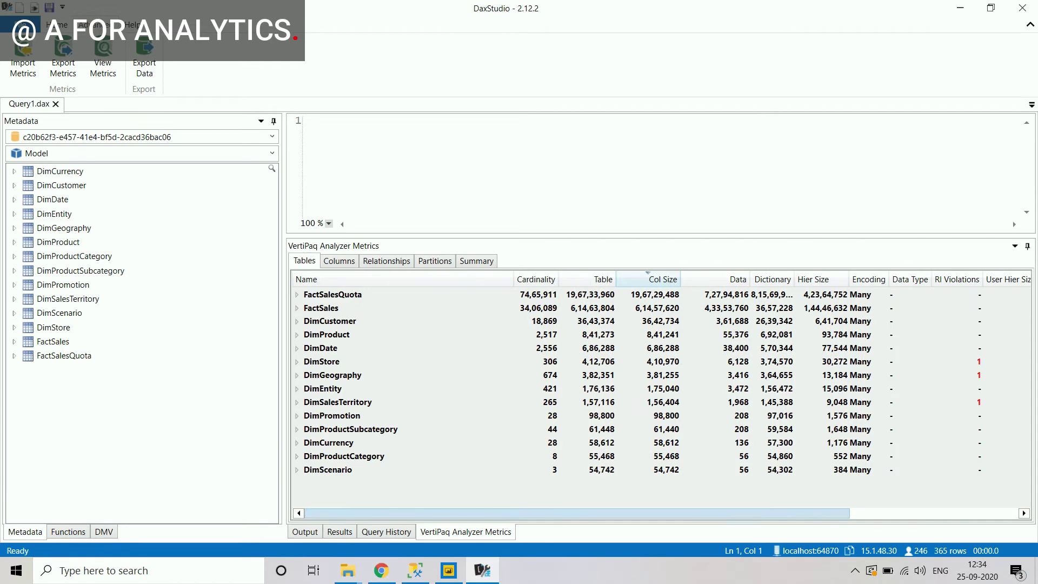
scroll(660, 395, "right", 5)
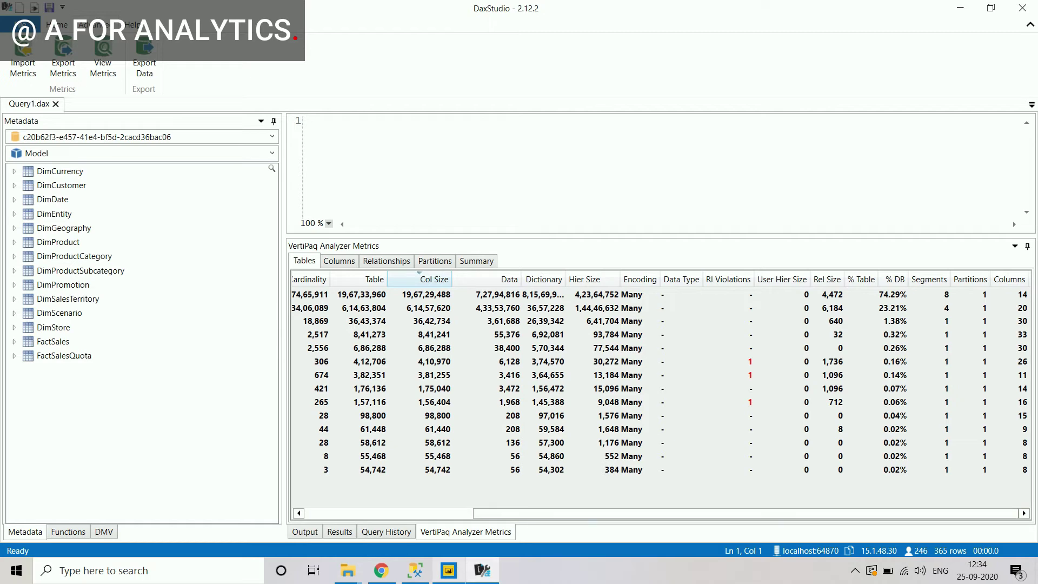
mouse_move(449, 570)
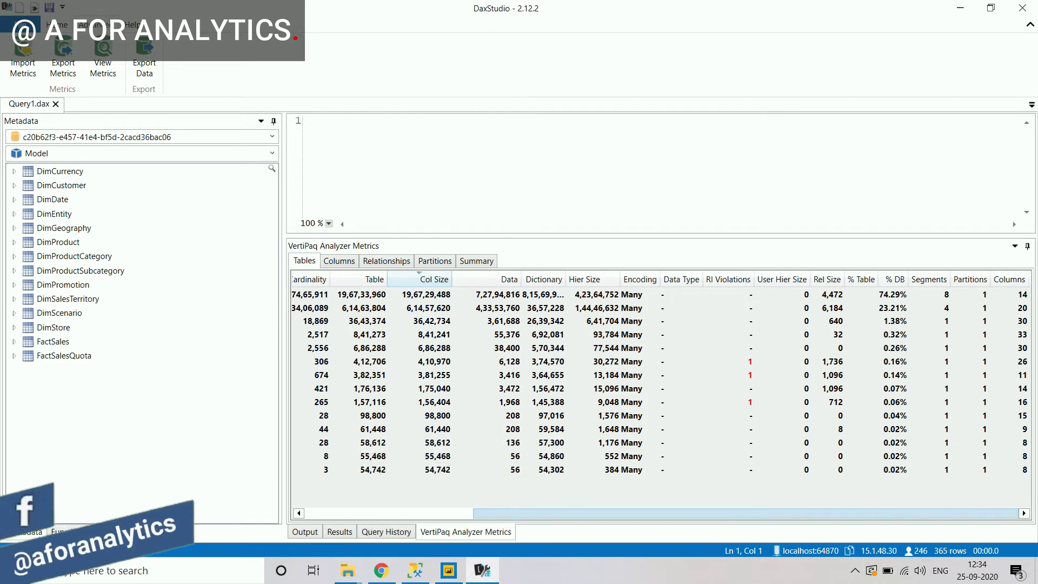
scroll(661, 395, "left", 5)
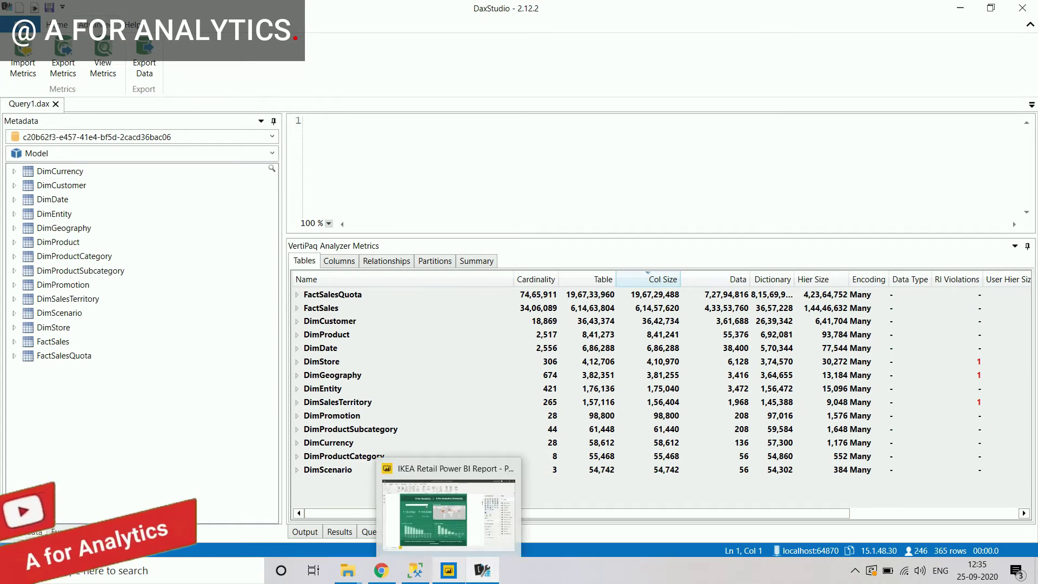
Step: Switch to the IKEA Retail report in Power BI Desktop and check which tables and fields the map, charts, and cards use
left_click(449, 570)
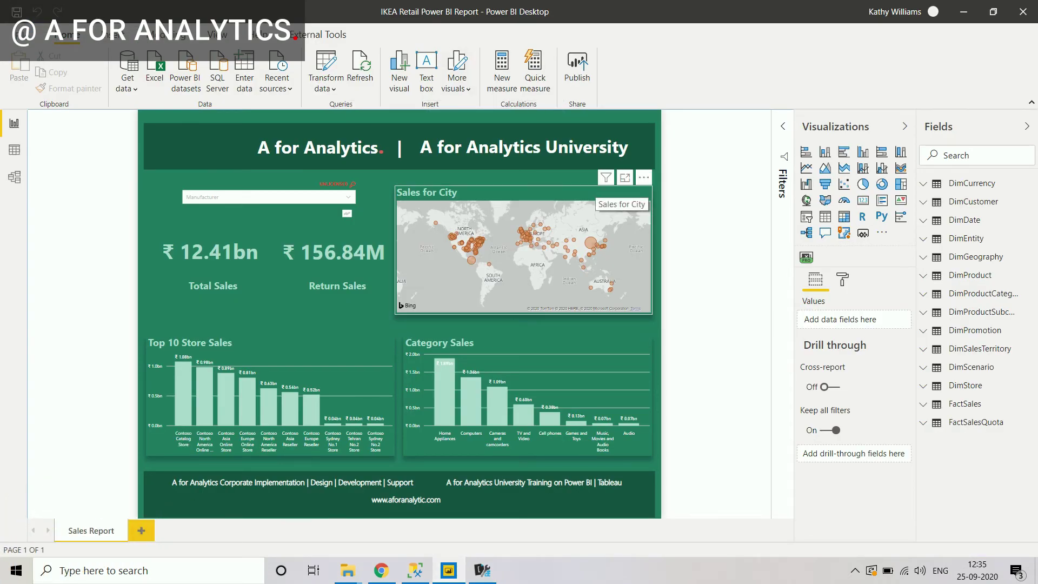
left_click(594, 193)
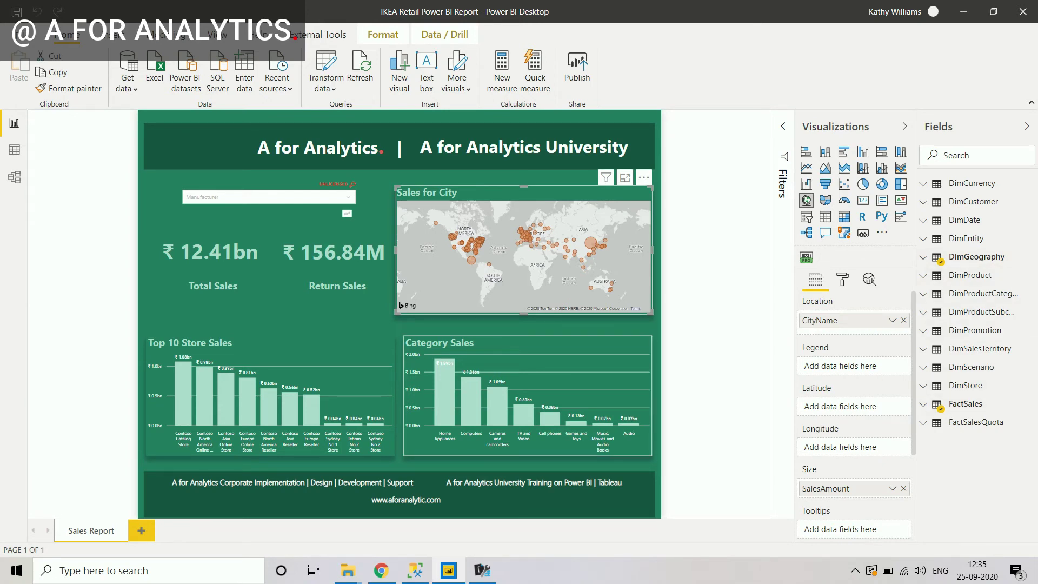
left_click(527, 343)
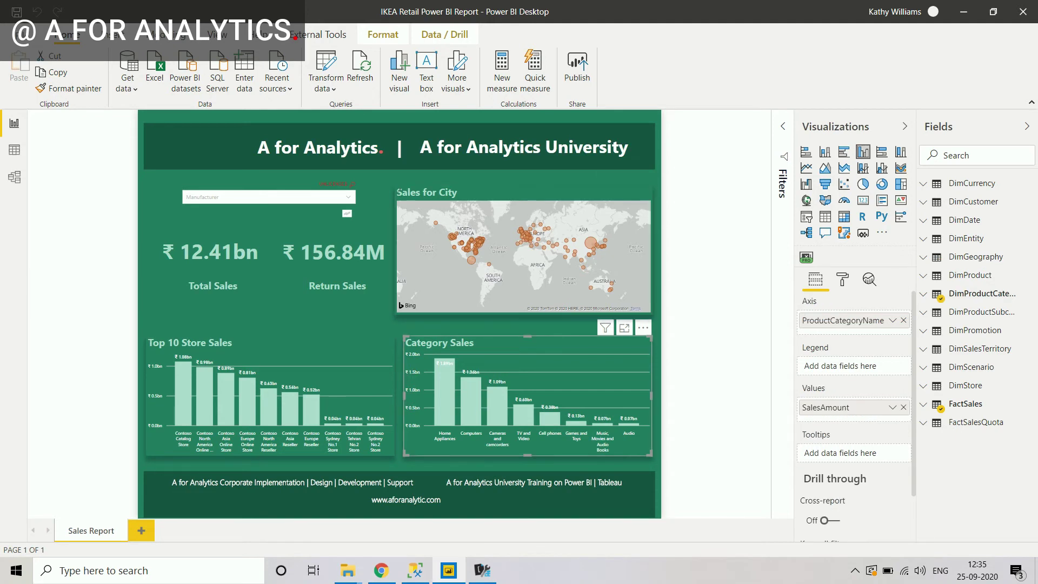
left_click(270, 343)
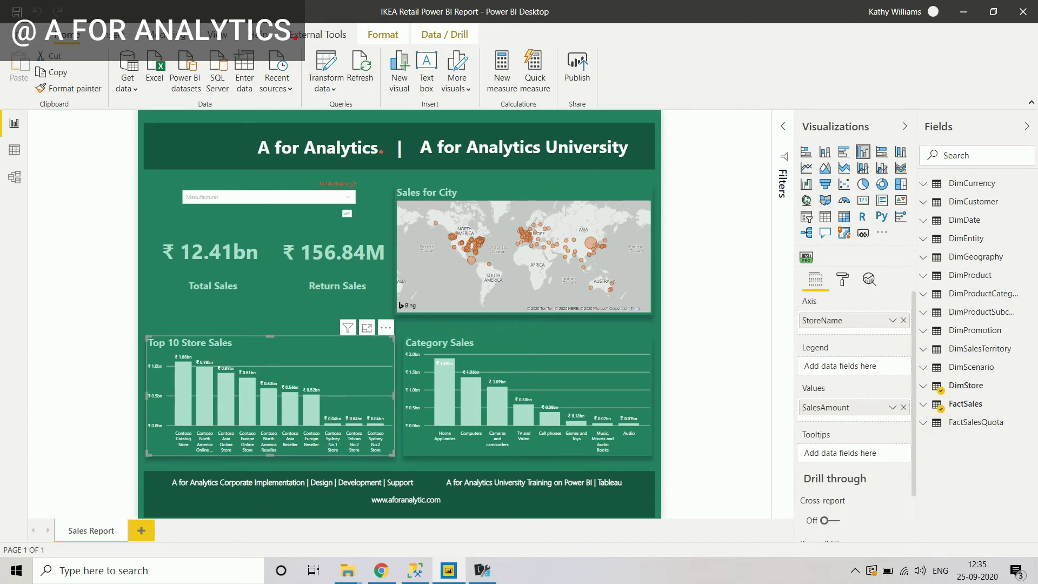
left_click(334, 252)
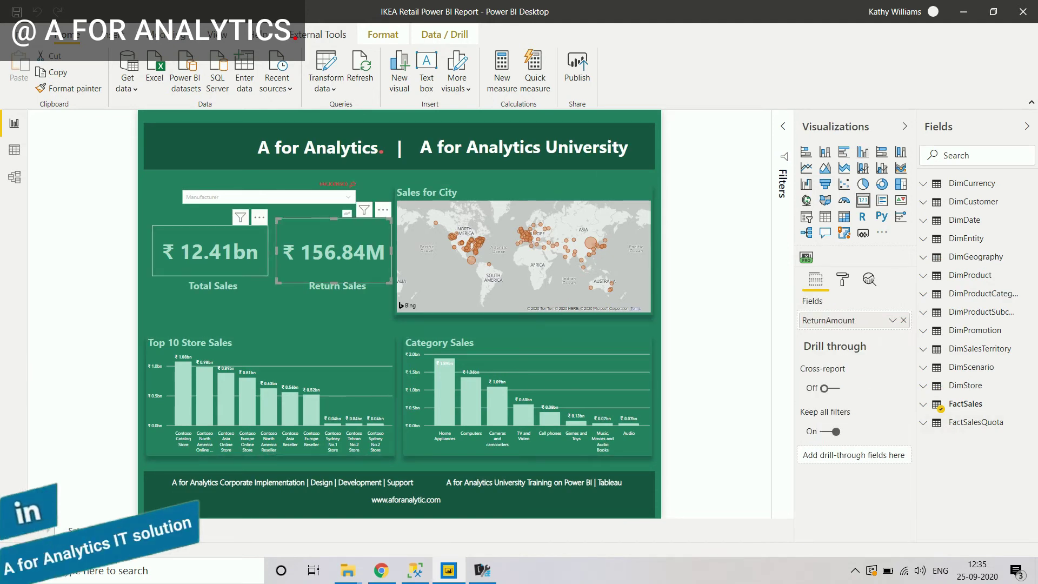
left_click(210, 250)
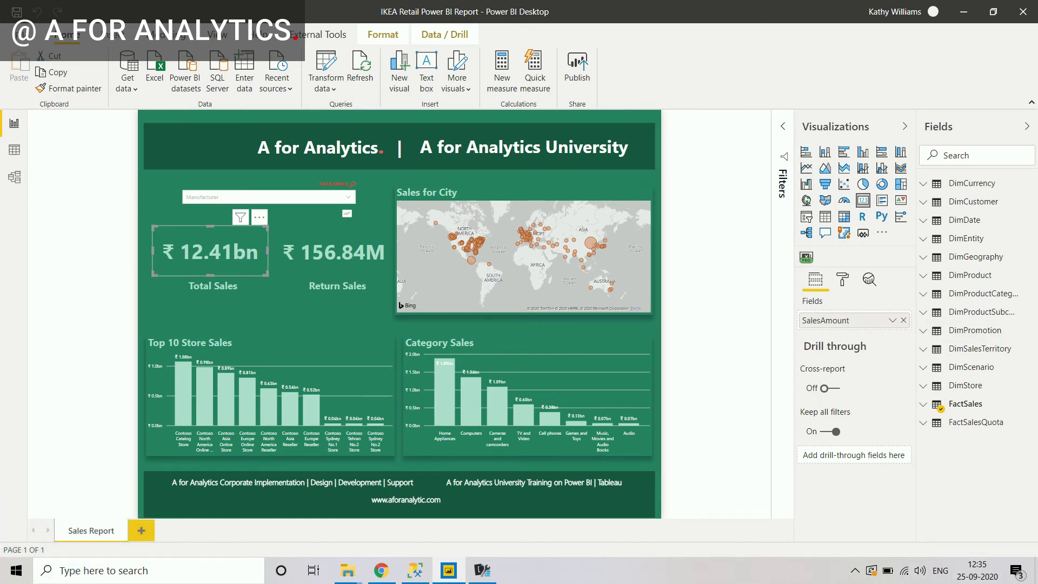
left_click(716, 216)
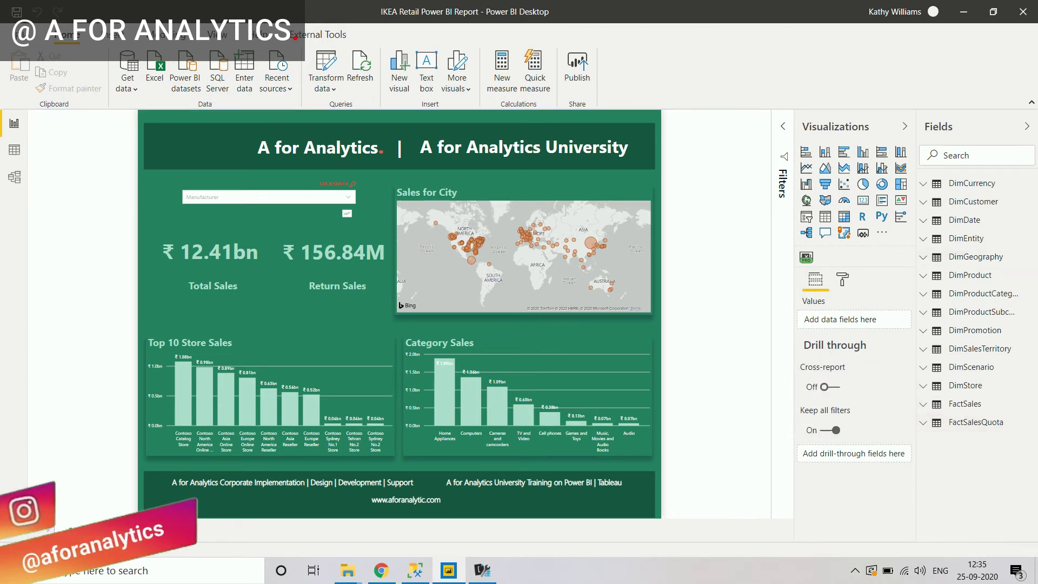
Step: Show the model diagram and delete the FactSalesQuota table from the model, confirming the deletion
left_click(14, 176)
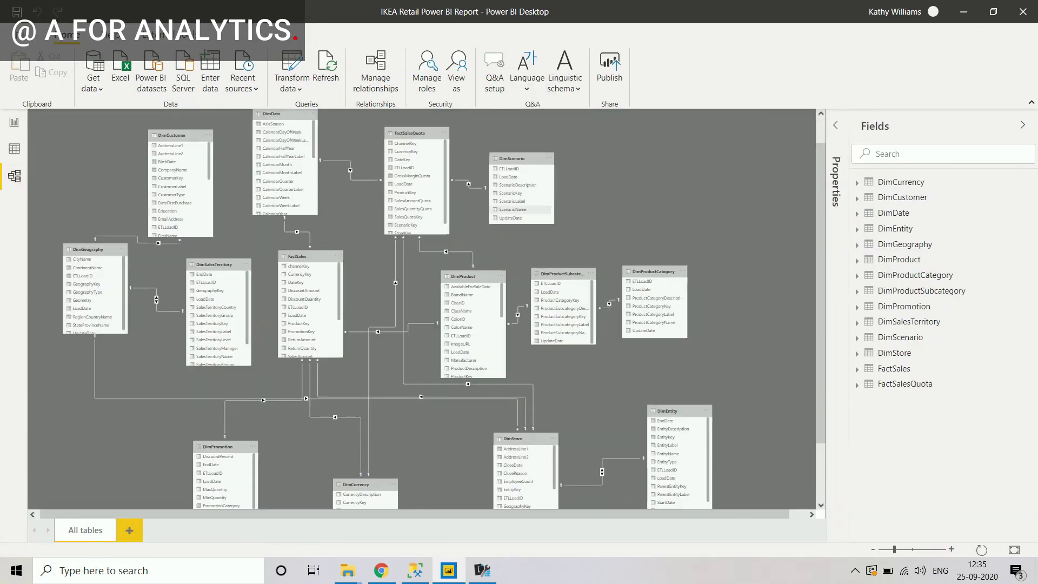
scroll(449, 211, "up", 3)
right_click(442, 165)
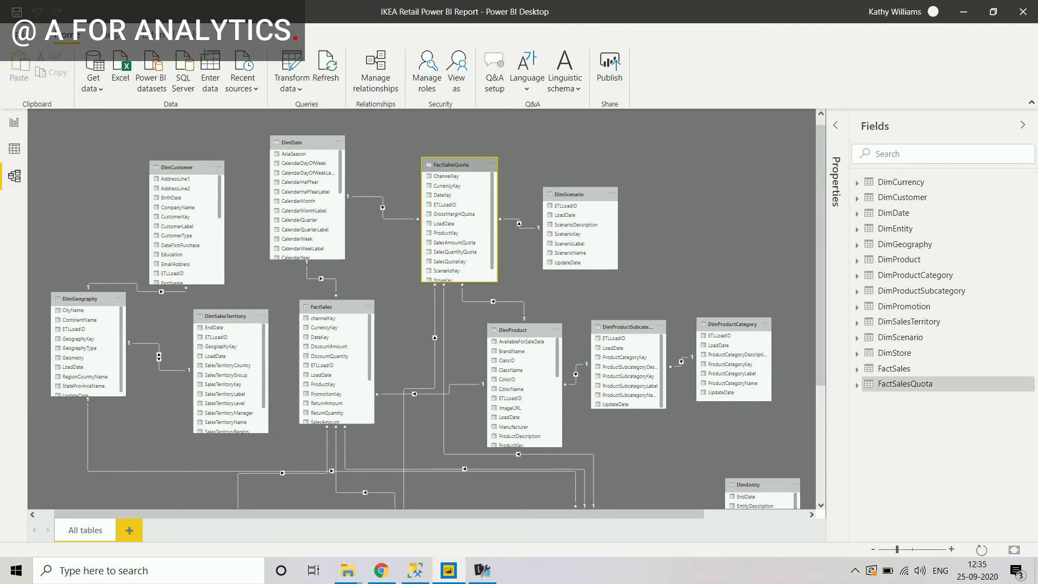
left_click(481, 296)
key("Delete")
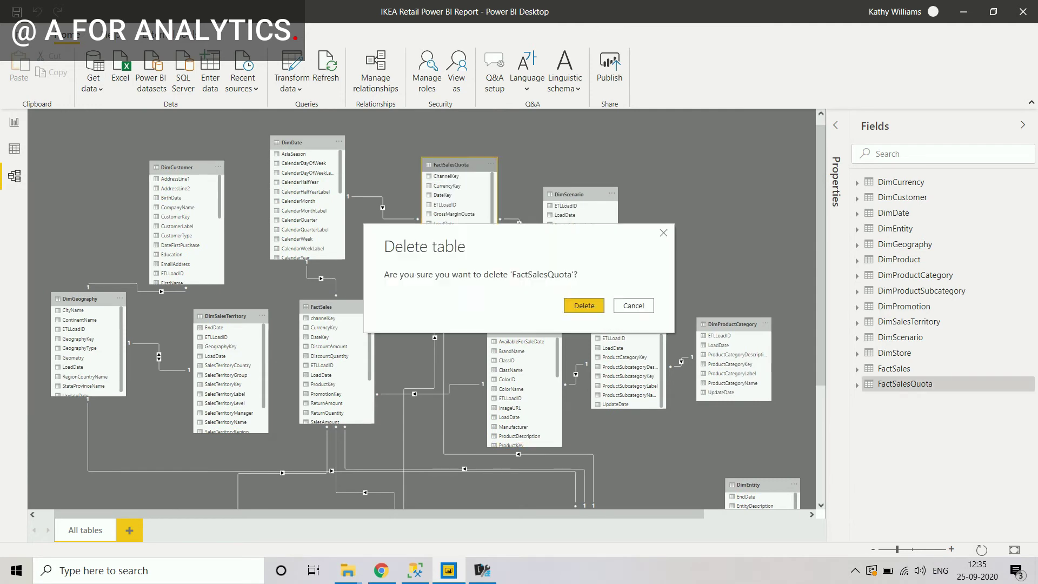
key("Return")
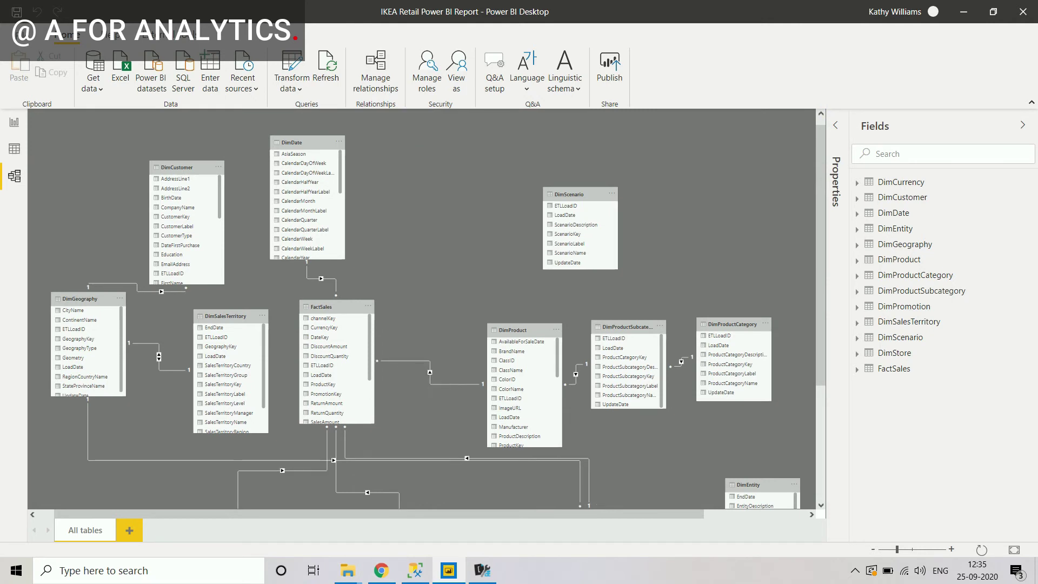
Step: Delete the disconnected DimScenario table from the model and confirm the deletion
left_click(579, 194)
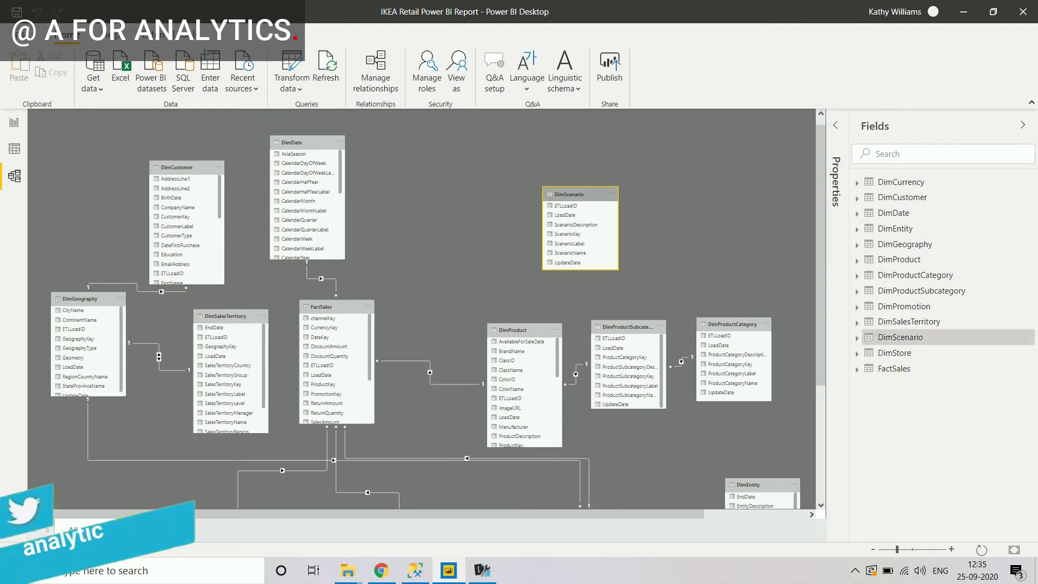
right_click(576, 193)
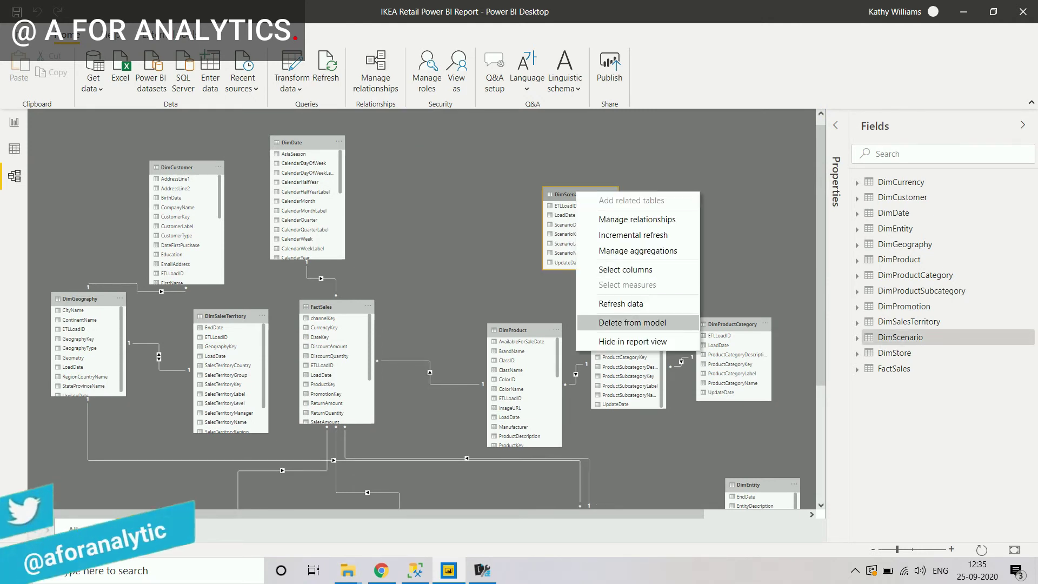
left_click(631, 323)
key("Delete")
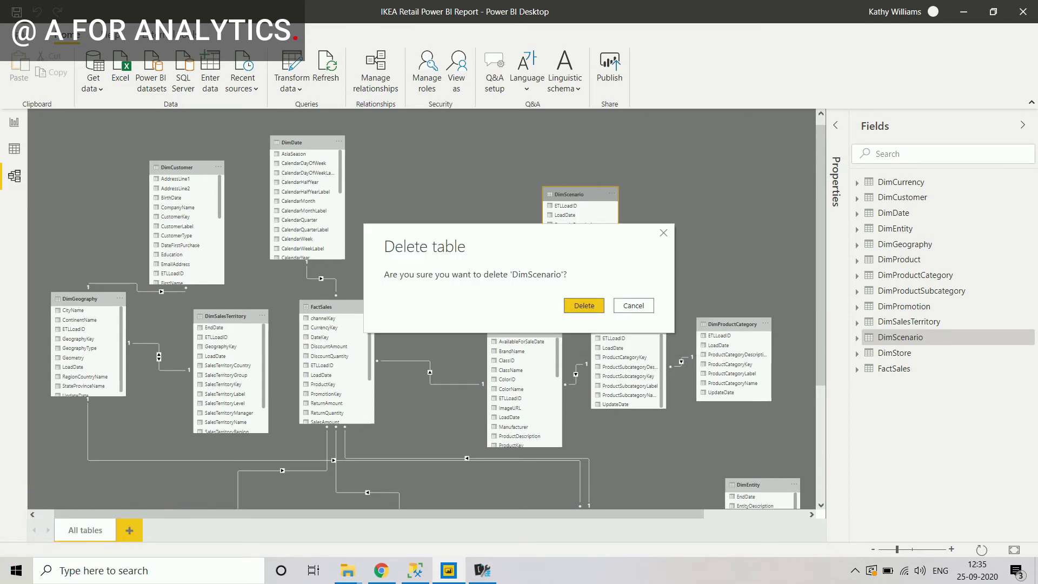
left_click(584, 305)
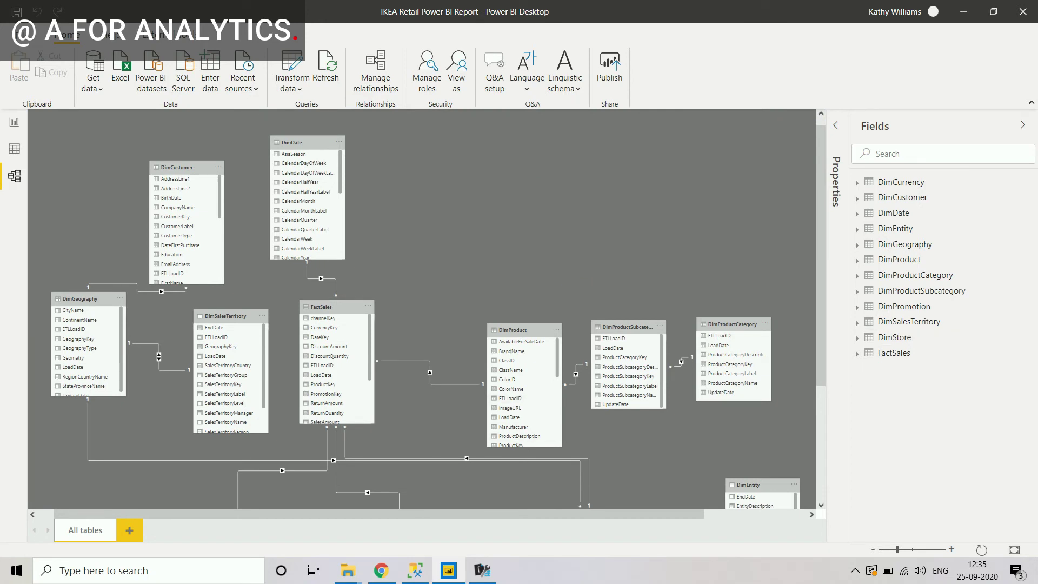
Step: Switch to DAX Studio, regenerate the VertiPaq Analyzer metrics, and sort the tables by column size in descending order
left_click(482, 570)
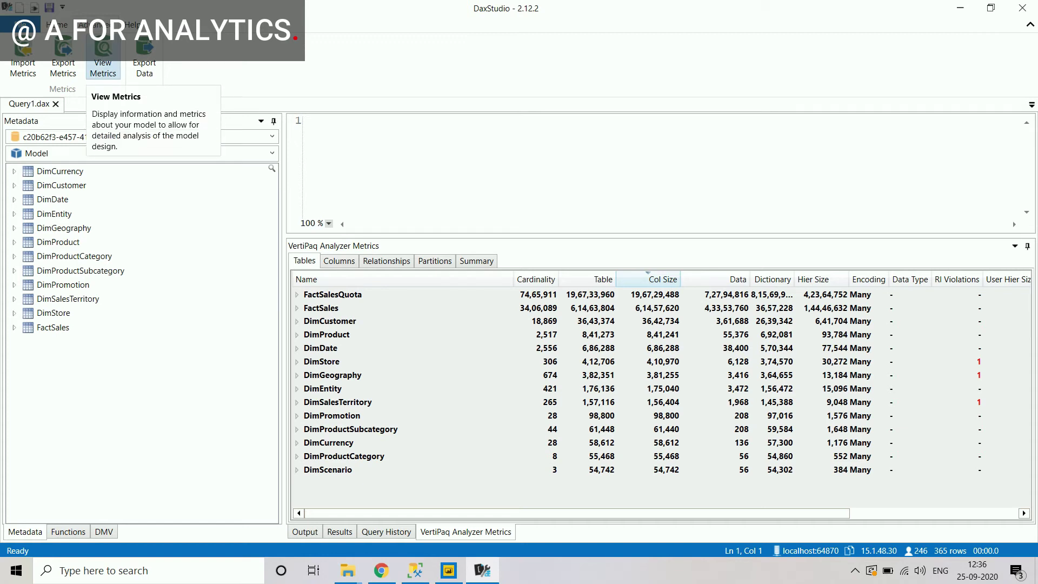
left_click(103, 67)
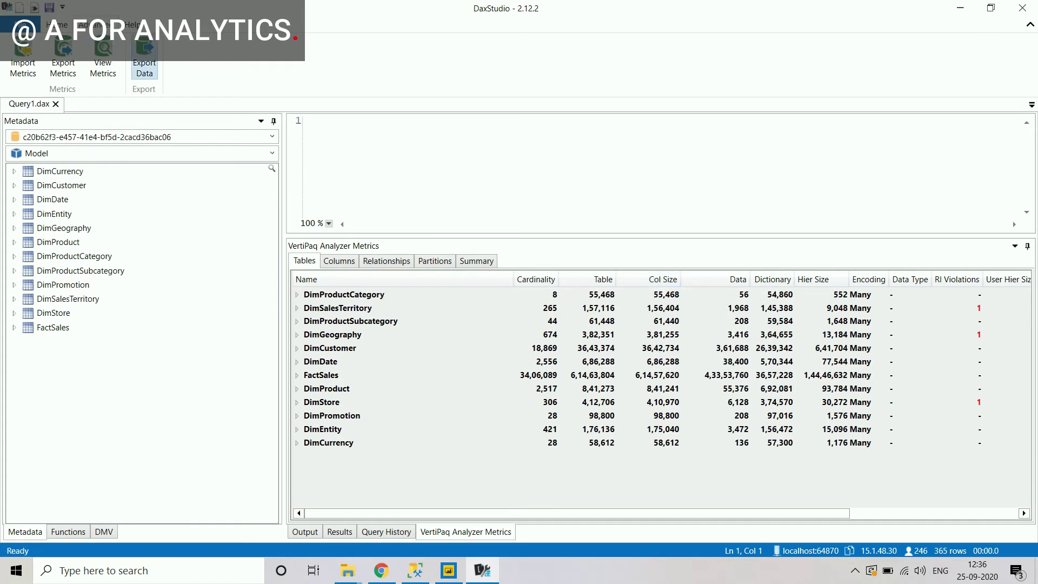
scroll(660, 394, "right", 5)
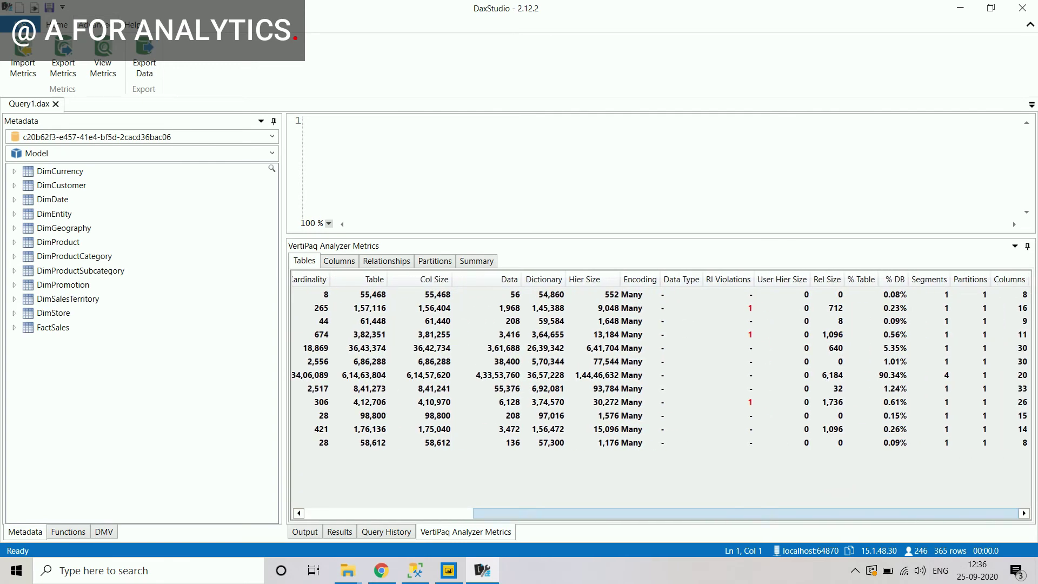
left_click_drag(746, 513, 577, 513)
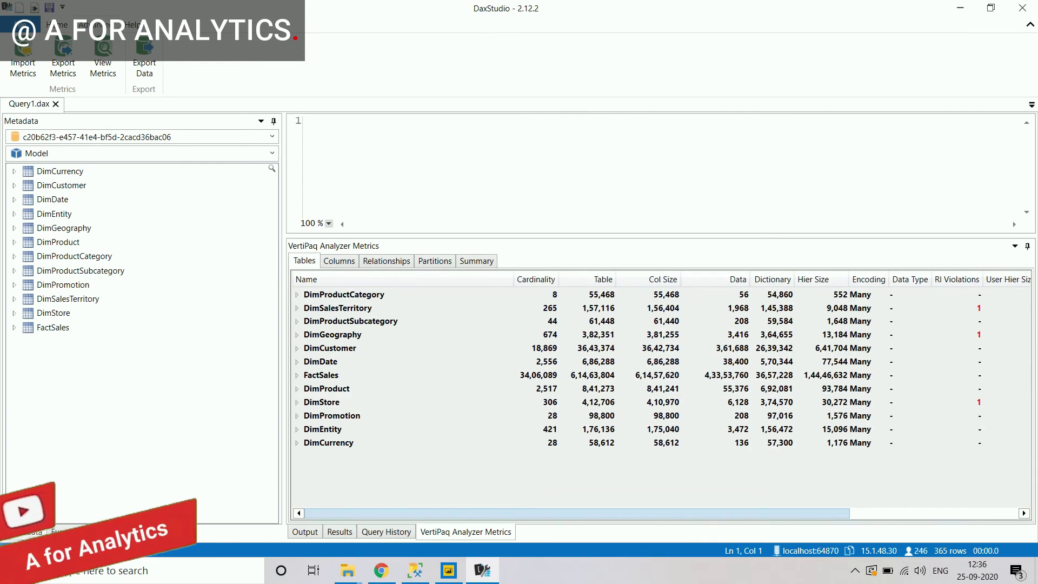
left_click(663, 279)
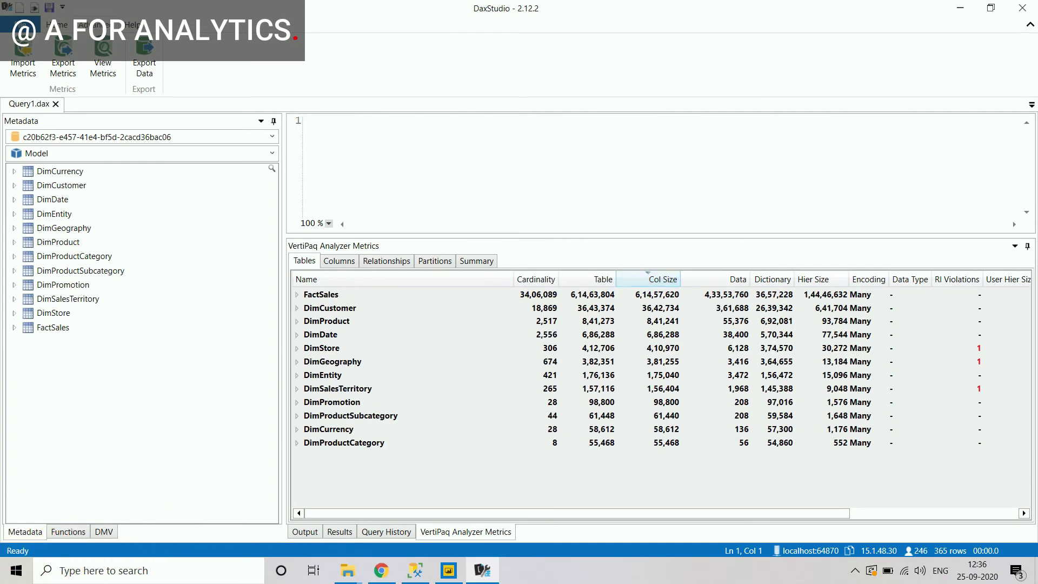
Step: Examine the remaining tables' size, database percentage and column metrics, and show the model summary with the total size
scroll(661, 367, "right", 5)
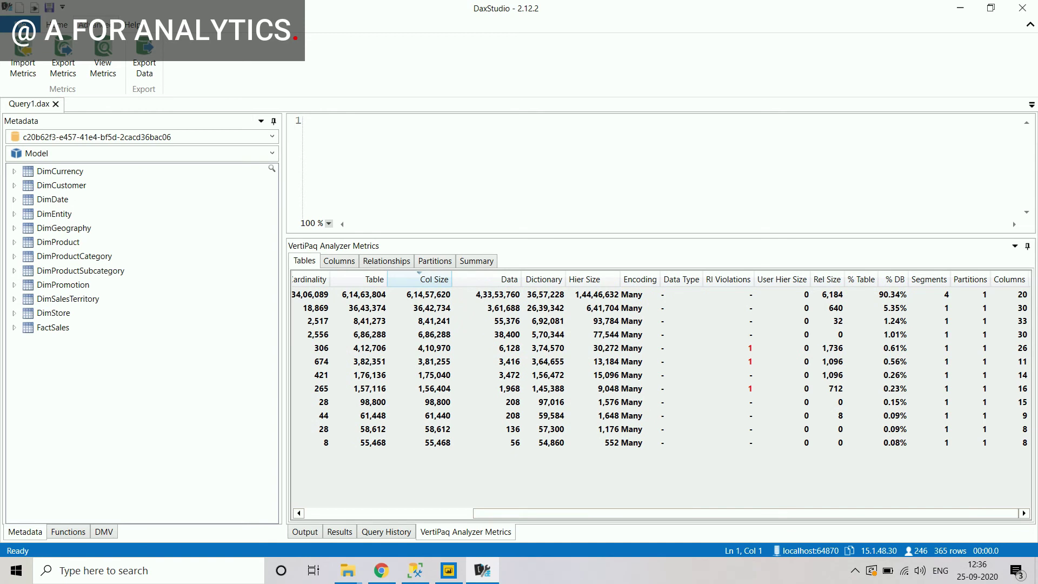
scroll(660, 367, "left", 5)
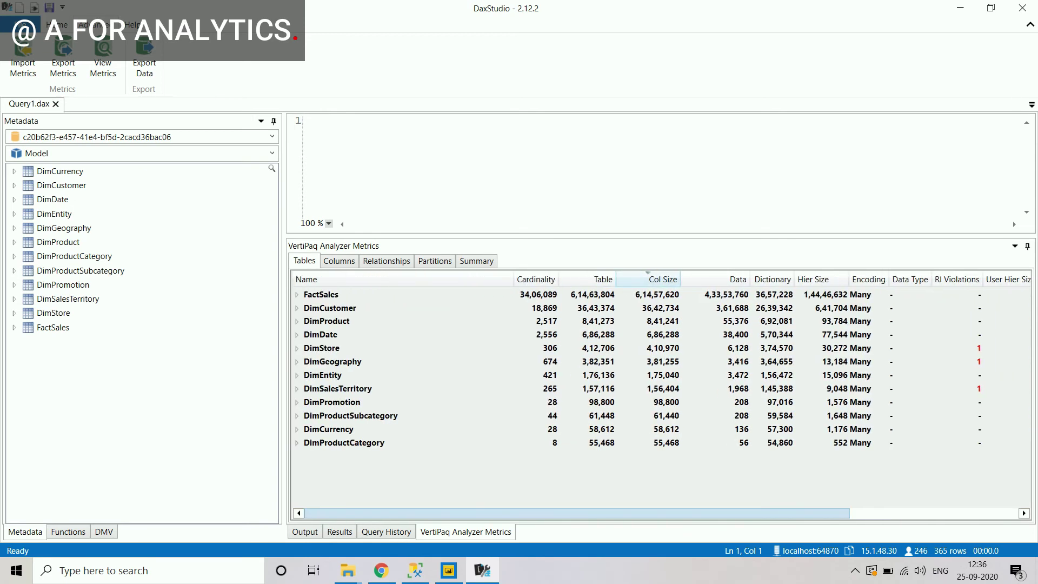
scroll(661, 367, "right", 5)
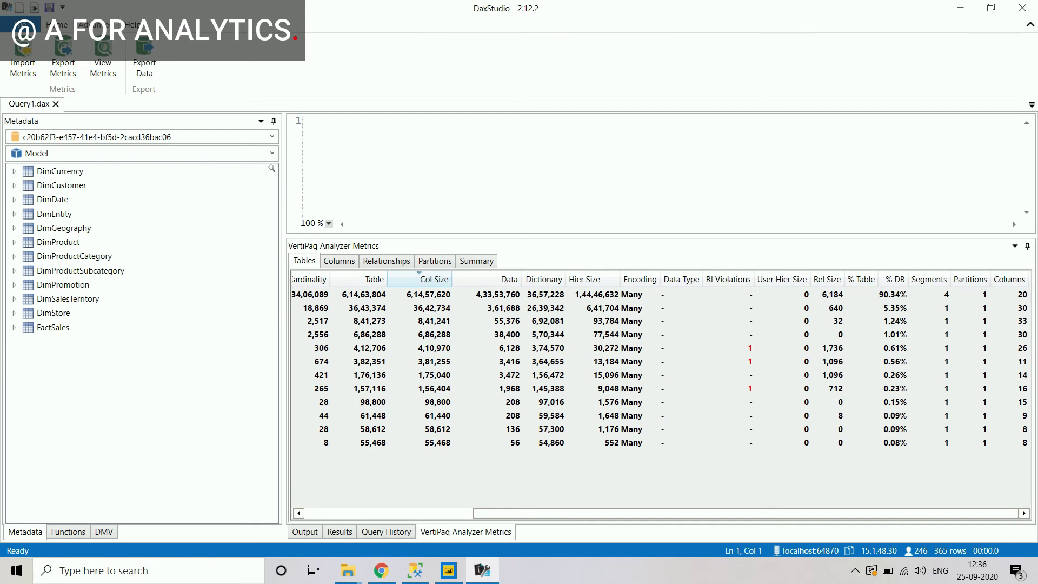
scroll(661, 367, "left", 5)
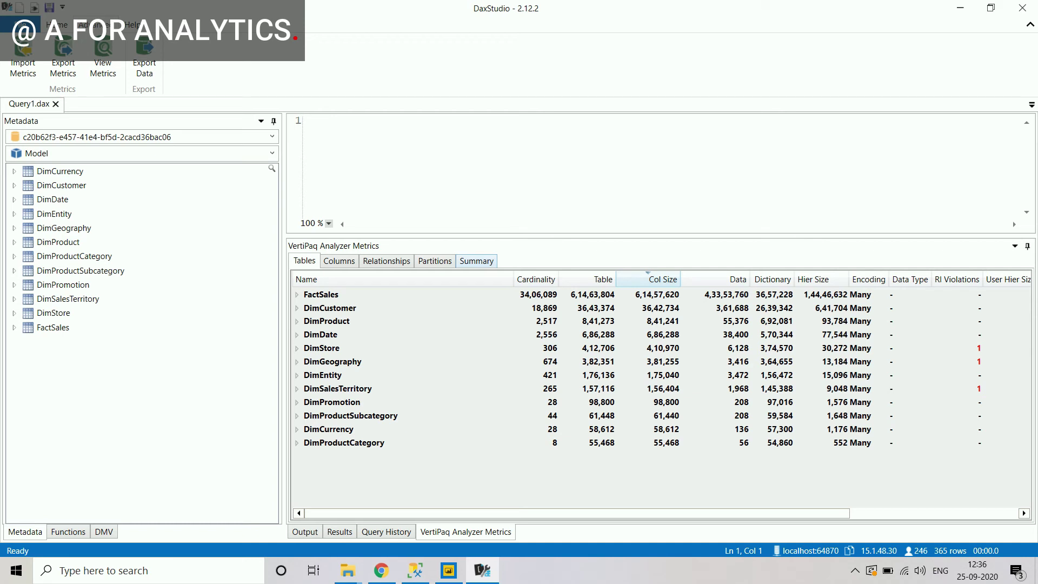
left_click(475, 261)
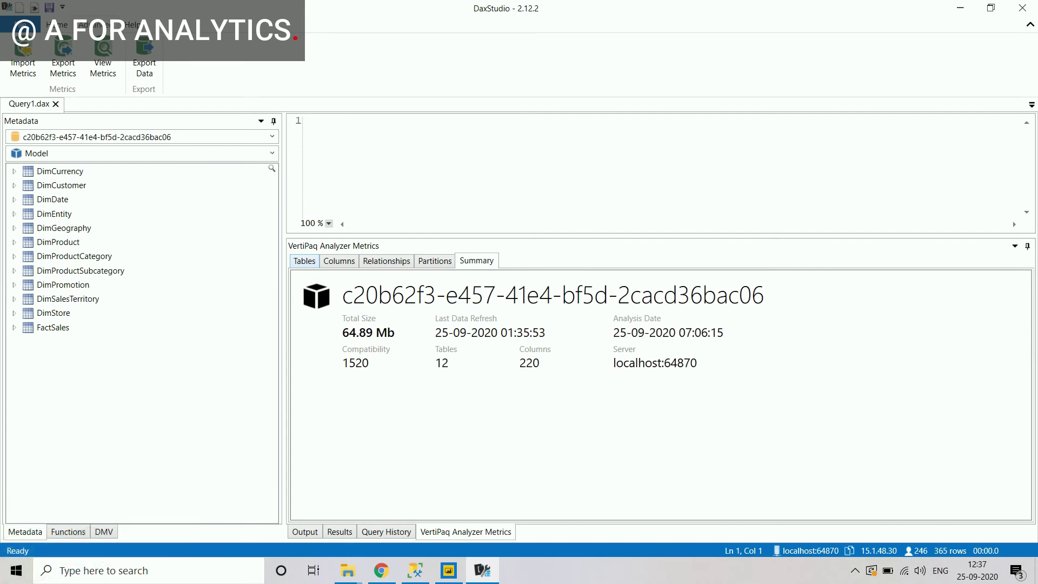
Step: Switch to Chrome and open the website aforanalytic.com in the new tab
left_click(381, 570)
left_click(379, 35)
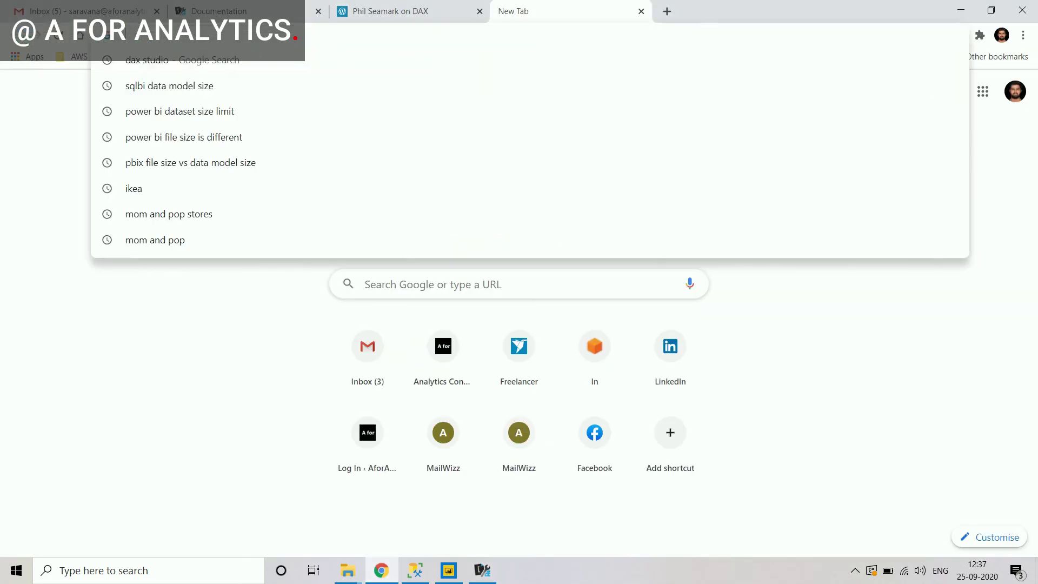
type("aforanalytic.com")
key("Return")
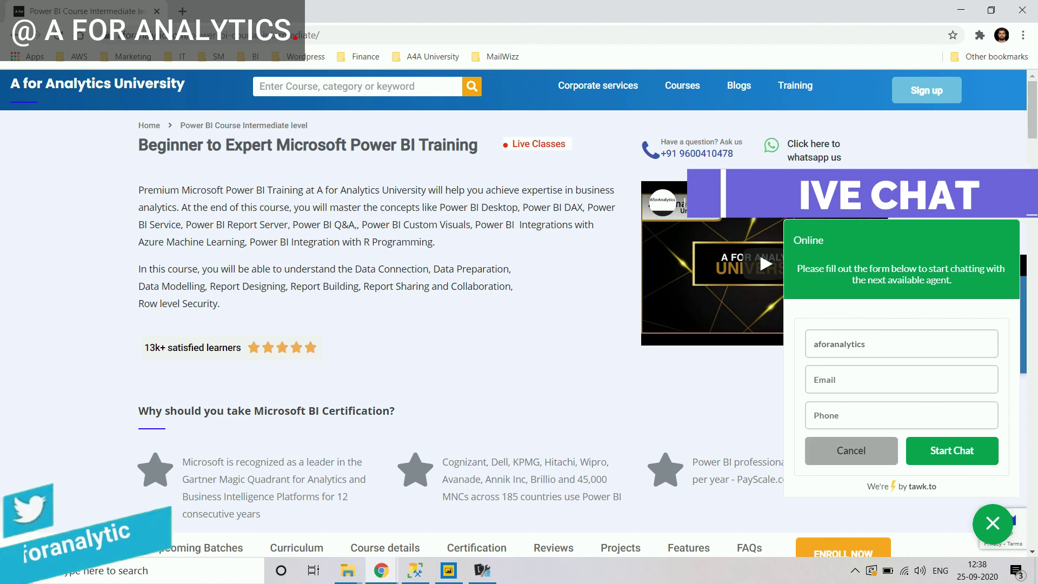
Step: Cancel the live chat form, minimize the chat, and view the Power BI course page's upcoming batches and course price
left_click(870, 451)
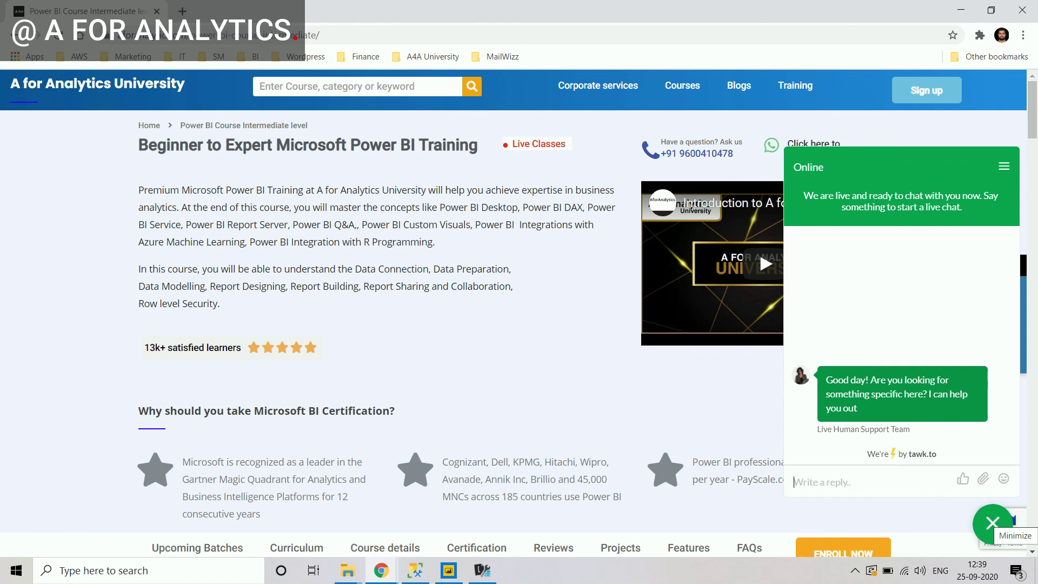
left_click(993, 523)
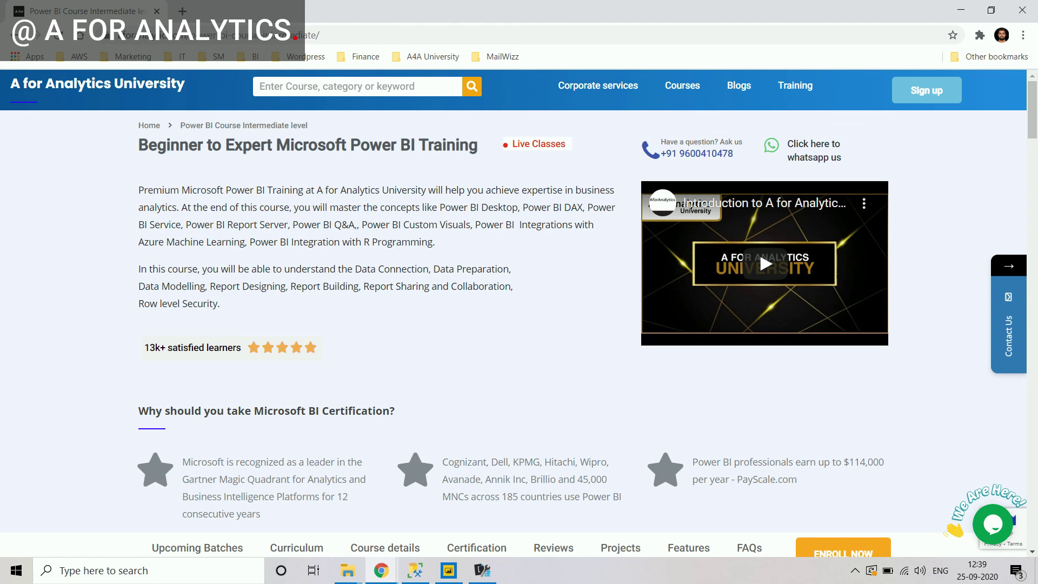
scroll(758, 249, "down", 3)
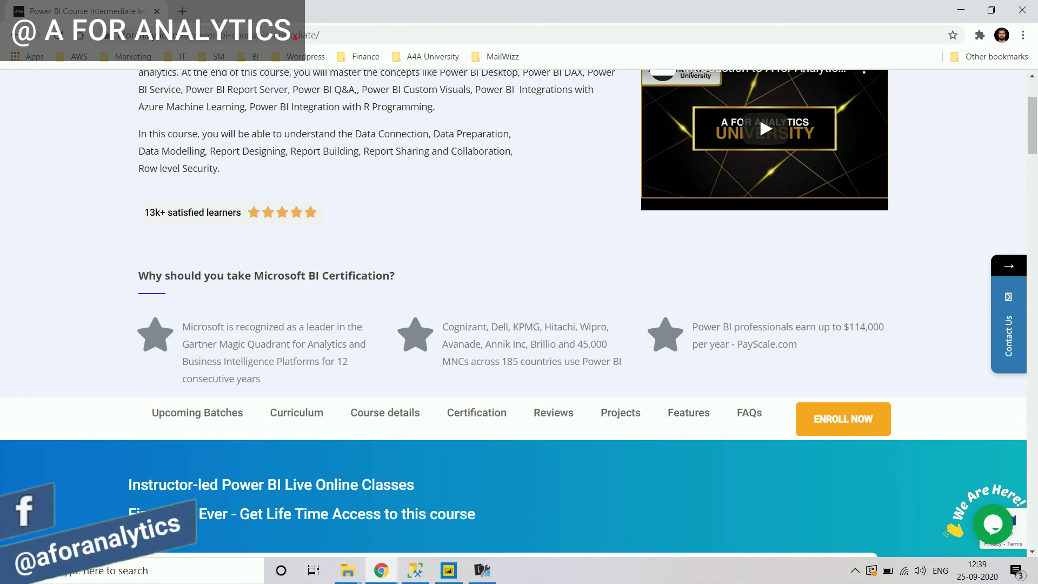
scroll(514, 313, "down", 6)
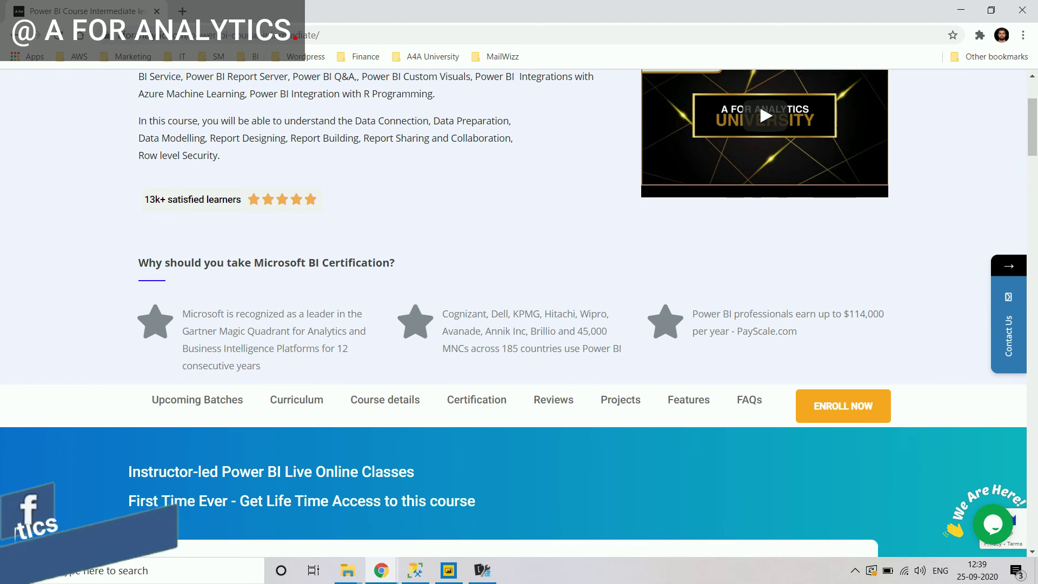
scroll(513, 312, "up", 1)
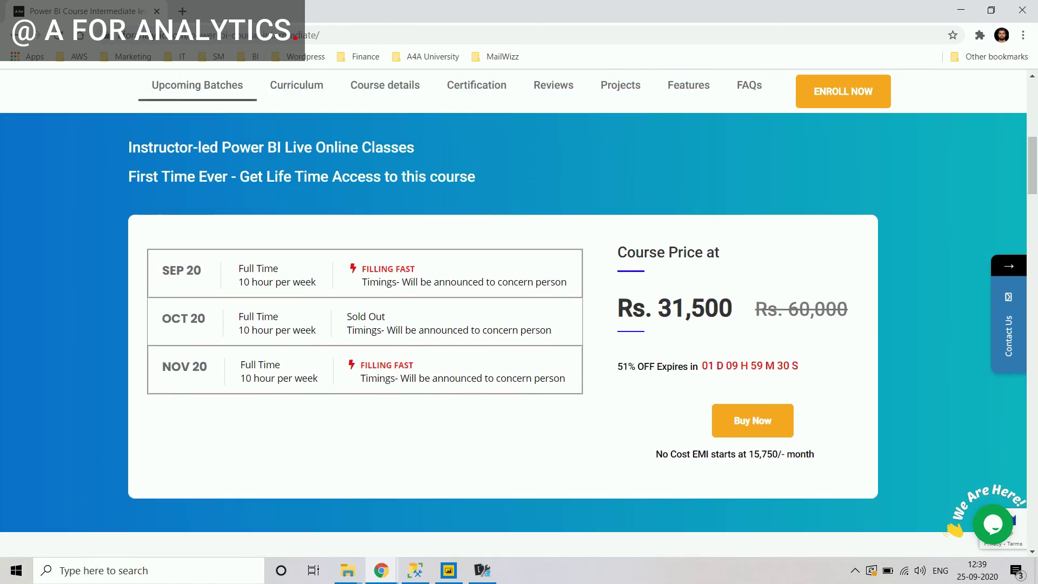